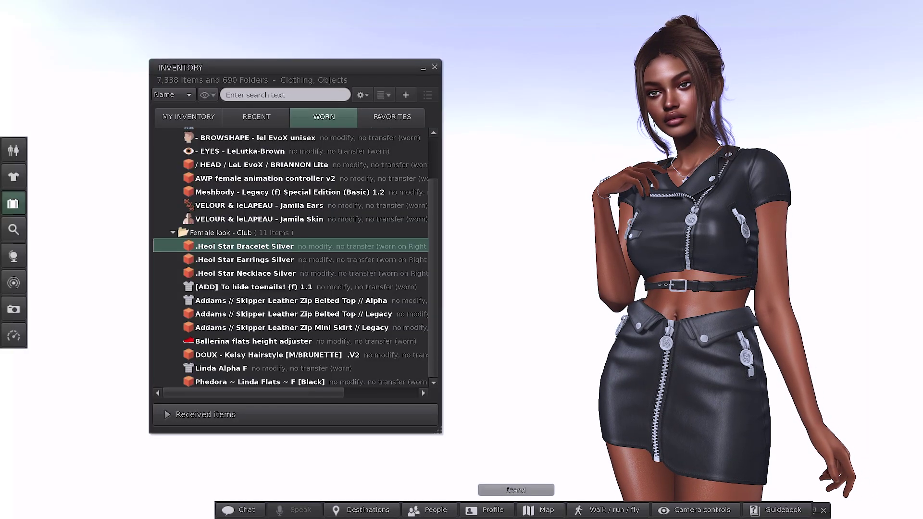
{"action": "right_click", "coordinate": [304, 247]}
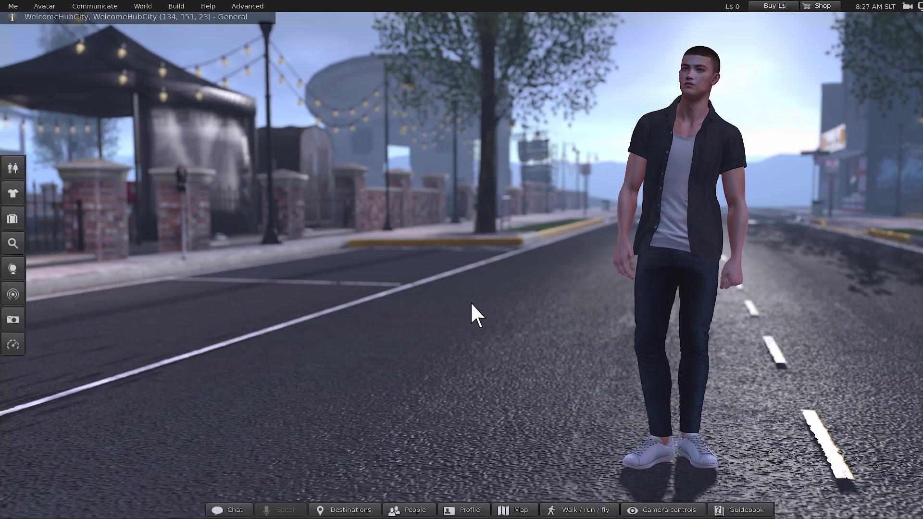
Step: Choose the female avatar with the black beanie from the Avatar Welcome Pack and try the denim dress and black leather outfits on her
{"action": "left_click", "coordinate": [18, 177]}
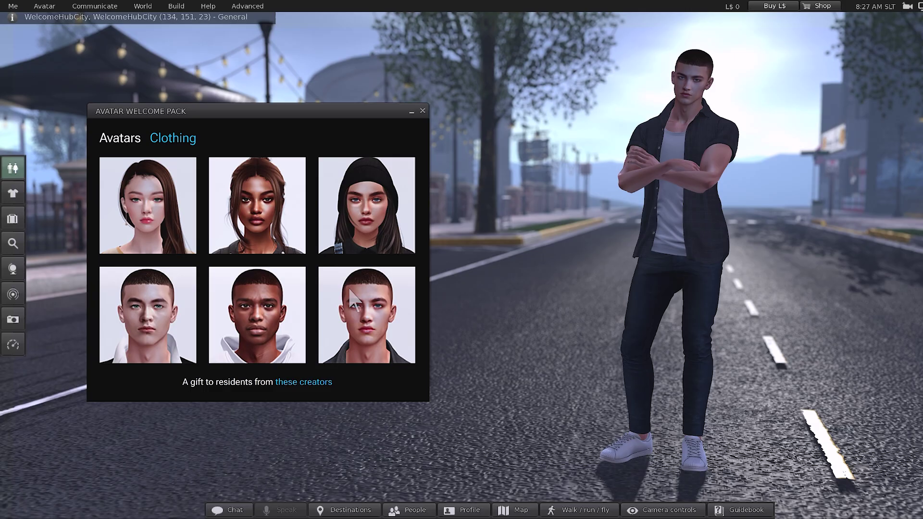
{"action": "left_click", "coordinate": [366, 217]}
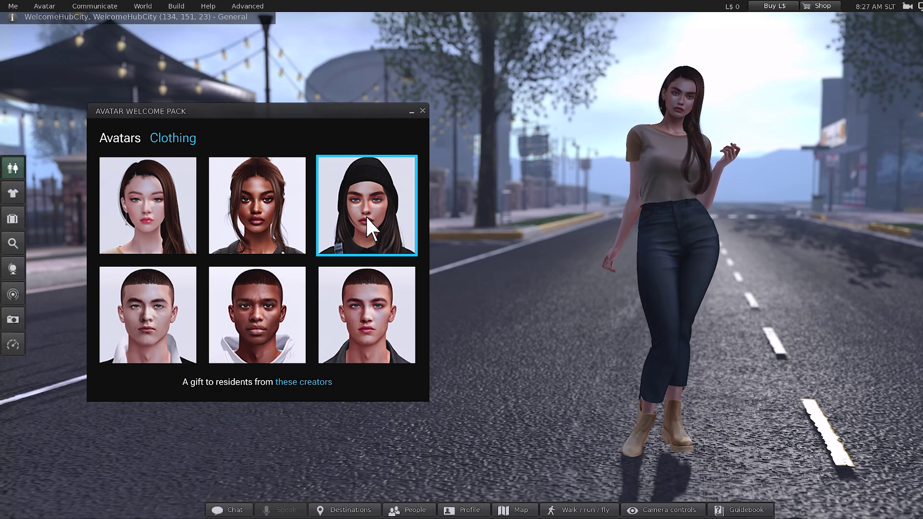
{"action": "left_click", "coordinate": [182, 140]}
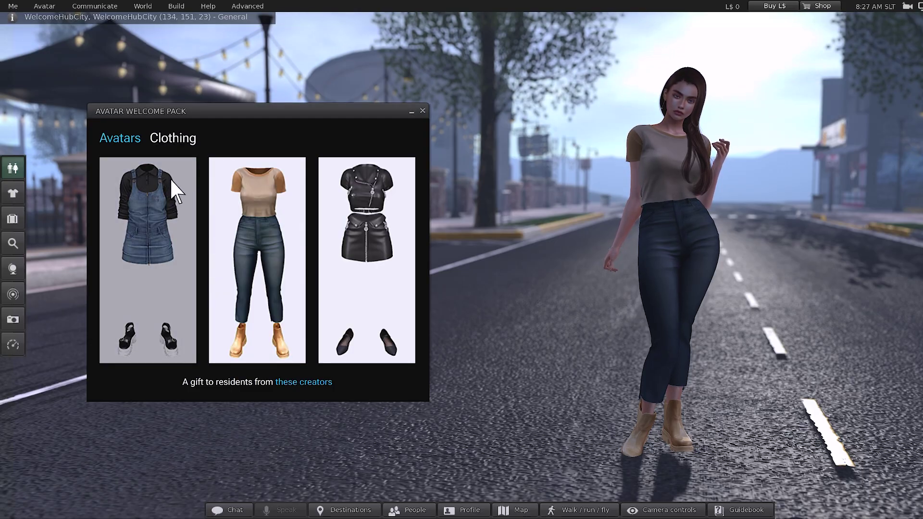
{"action": "left_click", "coordinate": [159, 228]}
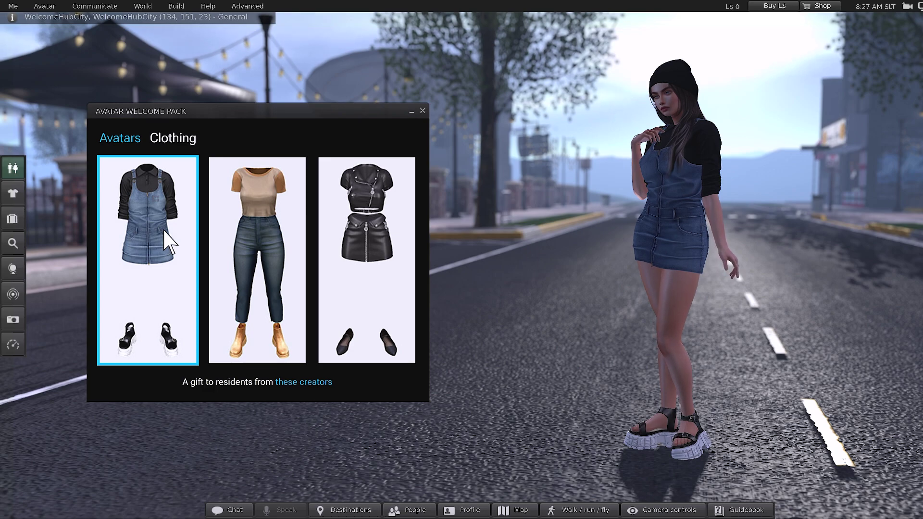
{"action": "left_click", "coordinate": [371, 247]}
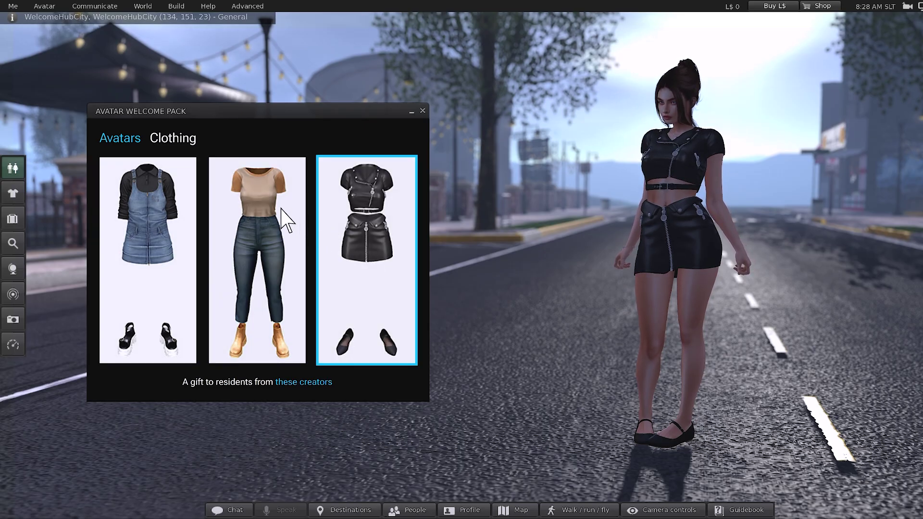
Step: Switch to the first male avatar in the Avatar Welcome Pack and dress him in the grey hoodie and sweatpants outfit
{"action": "left_click", "coordinate": [123, 139]}
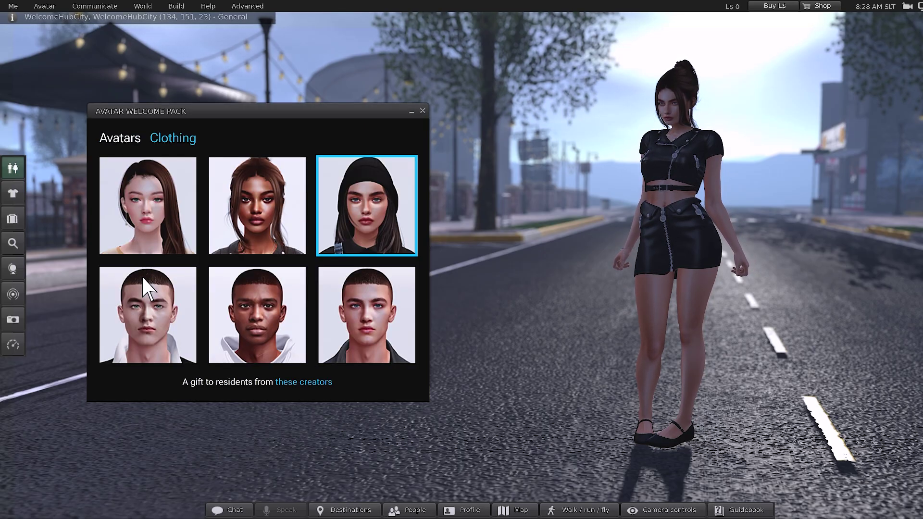
{"action": "left_click", "coordinate": [146, 313]}
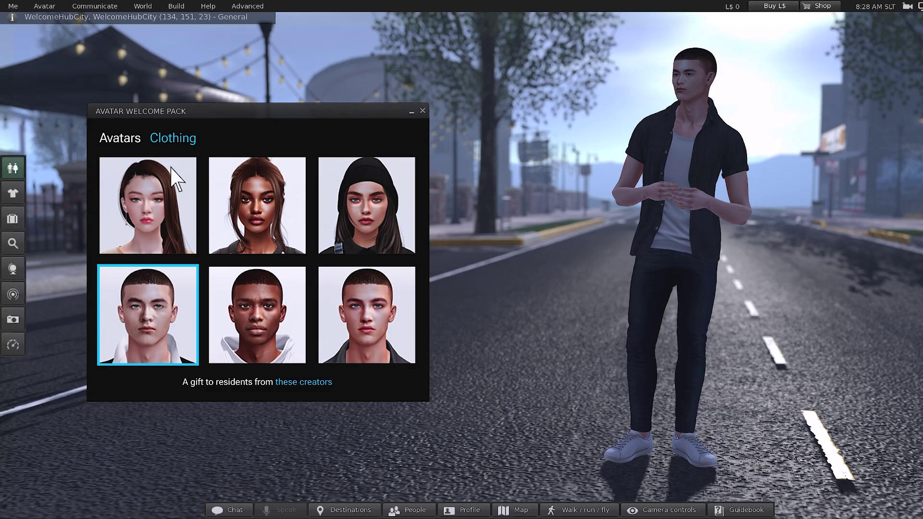
{"action": "left_click", "coordinate": [174, 140]}
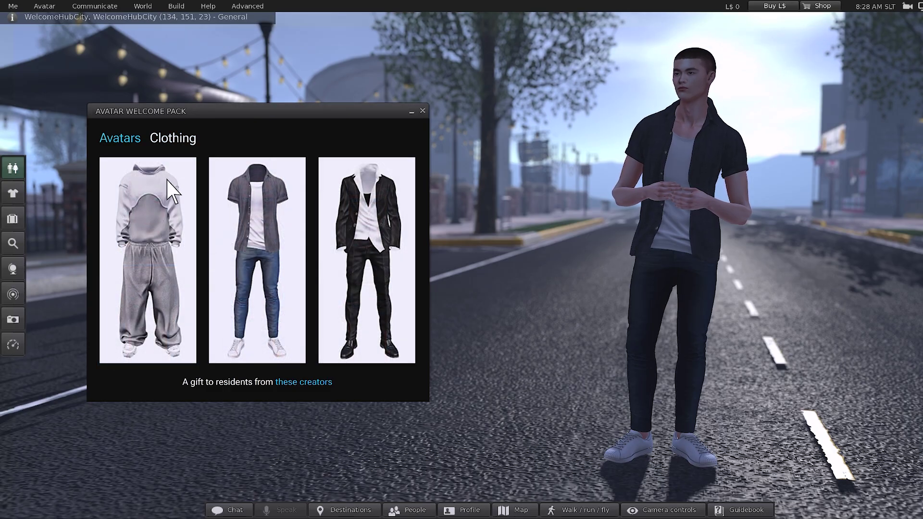
{"action": "left_click", "coordinate": [153, 244]}
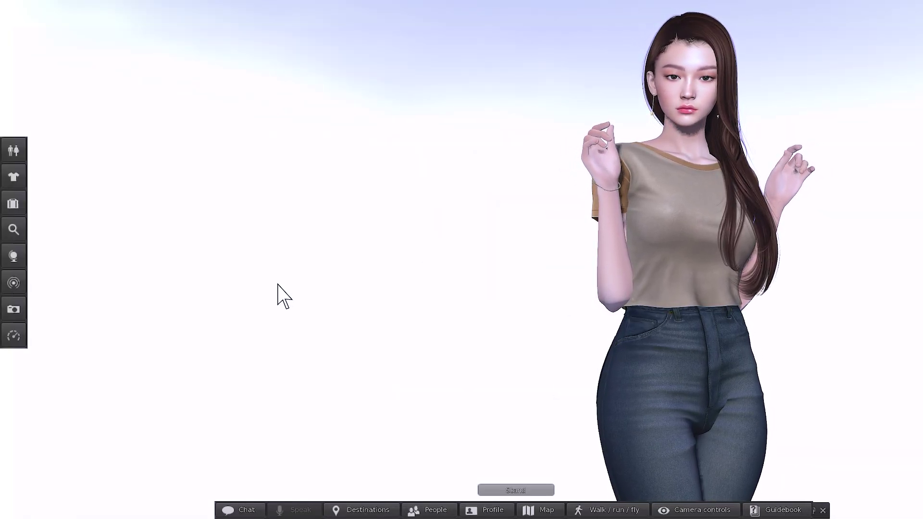
Step: Copy the Avatar Welcome Pack folder from the inventory's Library into My Inventory
{"action": "left_click", "coordinate": [17, 205]}
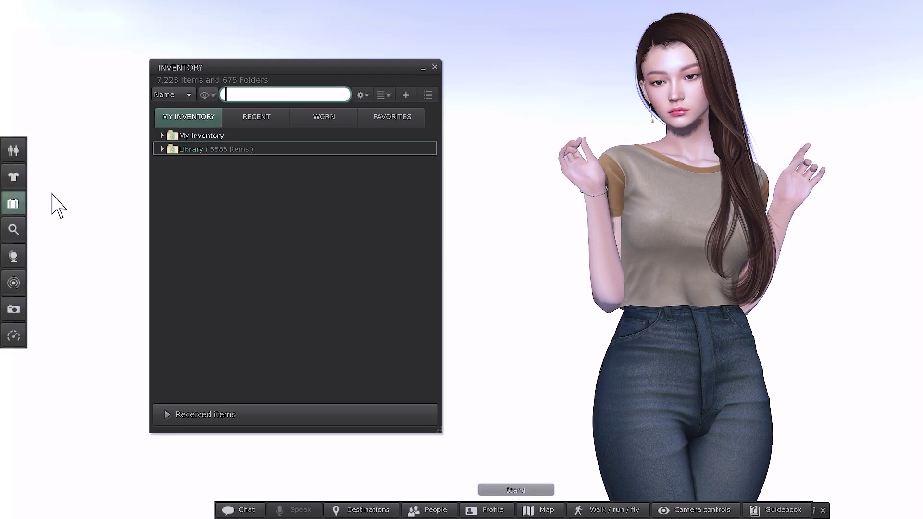
{"action": "left_click", "coordinate": [235, 149]}
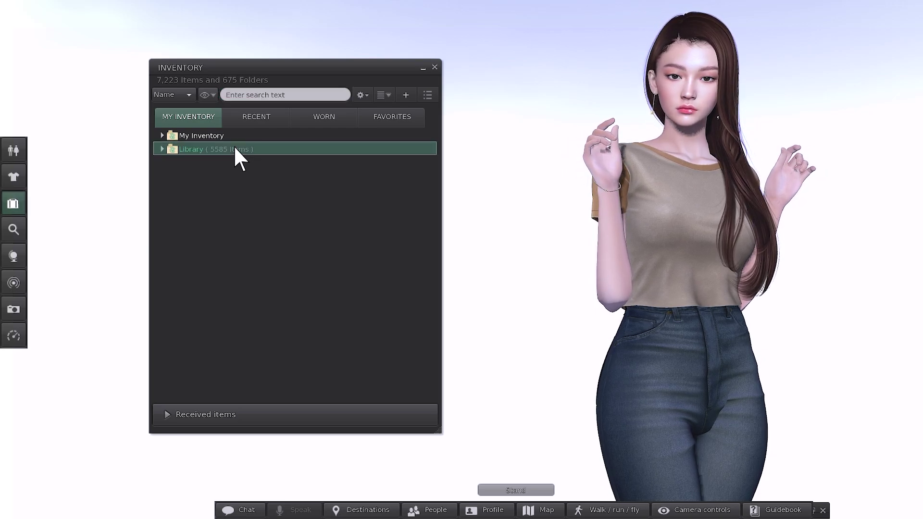
{"action": "double_click", "coordinate": [235, 150]}
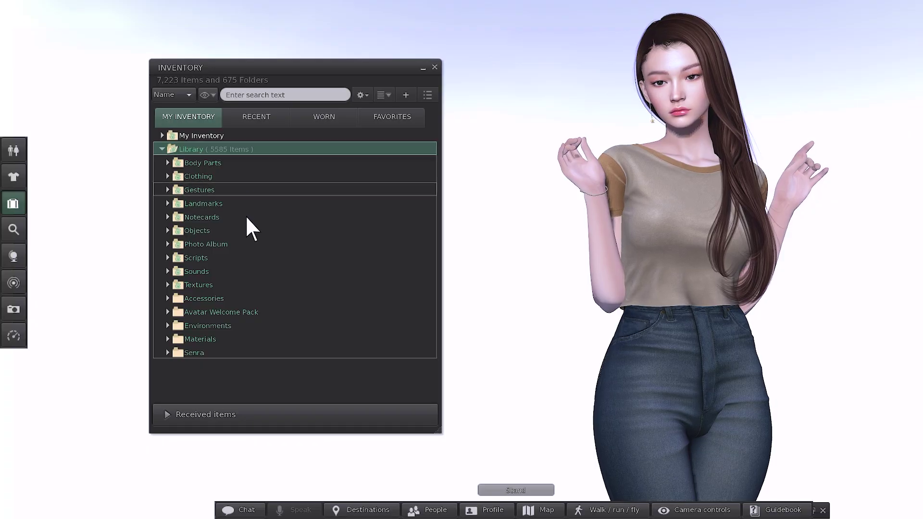
{"action": "left_click", "coordinate": [262, 310]}
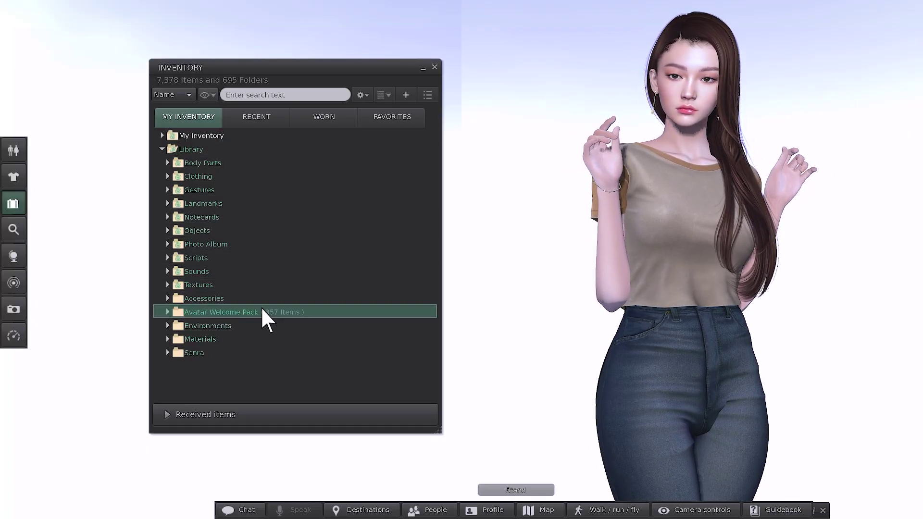
{"action": "right_click", "coordinate": [262, 308]}
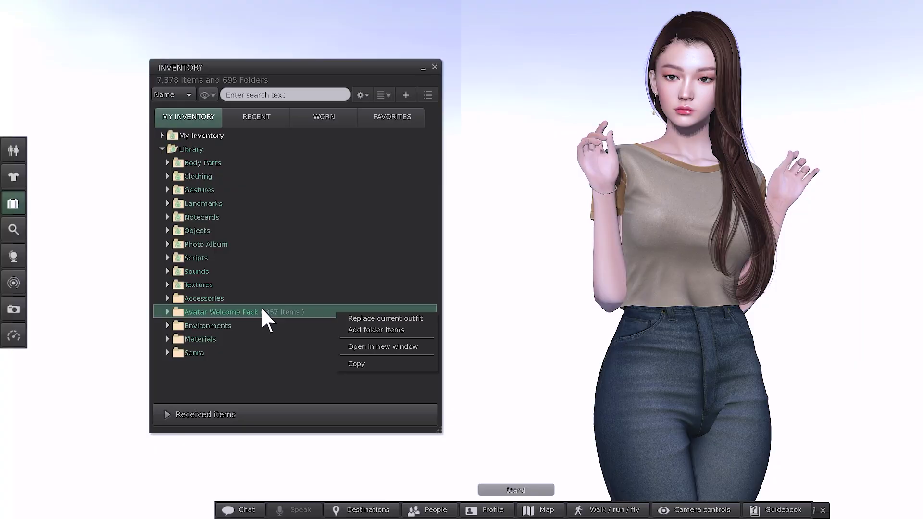
{"action": "left_click", "coordinate": [375, 365]}
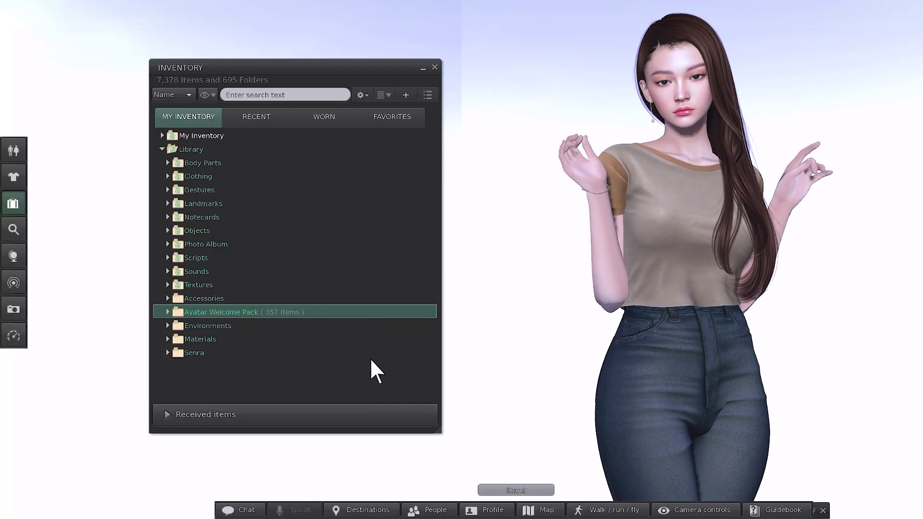
{"action": "left_click", "coordinate": [228, 135]}
{"action": "right_click", "coordinate": [227, 135]}
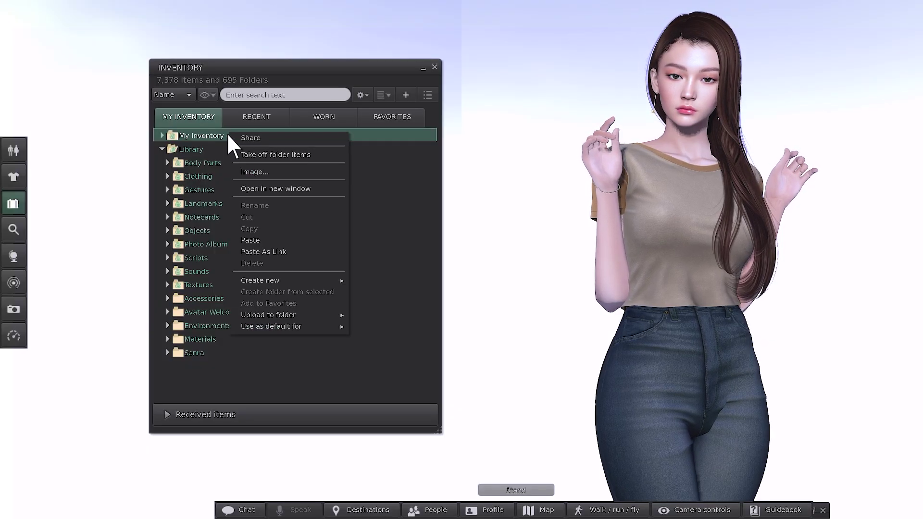
{"action": "left_click", "coordinate": [273, 239]}
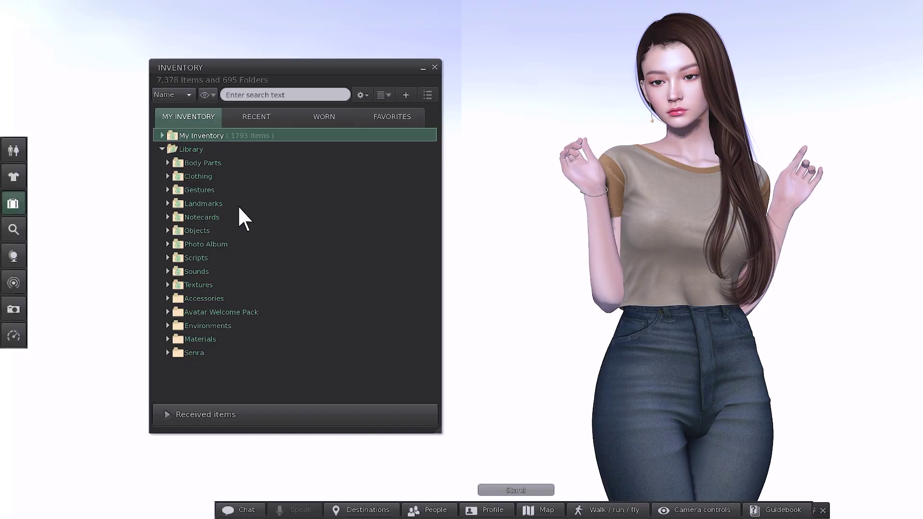
Step: Collapse the Library and expand the Avatar Welcome Pack folder inside My Inventory
{"action": "left_click", "coordinate": [175, 147]}
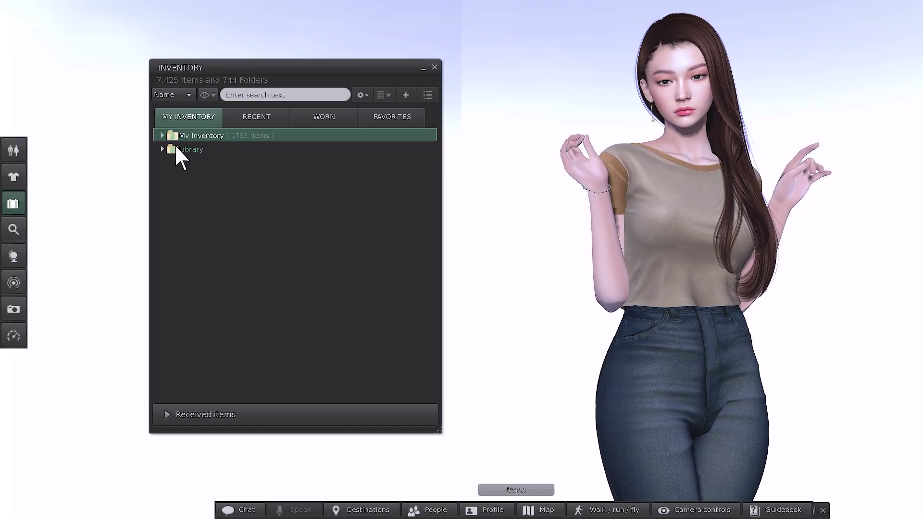
{"action": "double_click", "coordinate": [226, 137]}
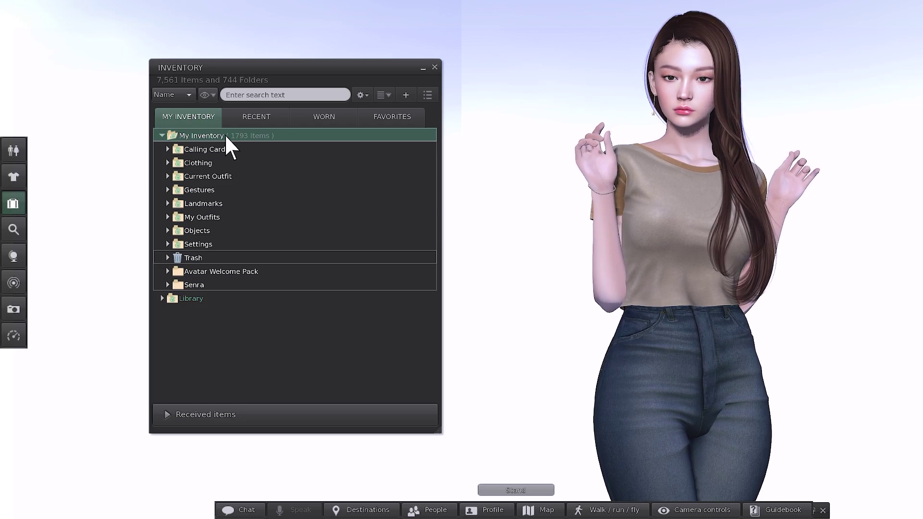
{"action": "double_click", "coordinate": [281, 271]}
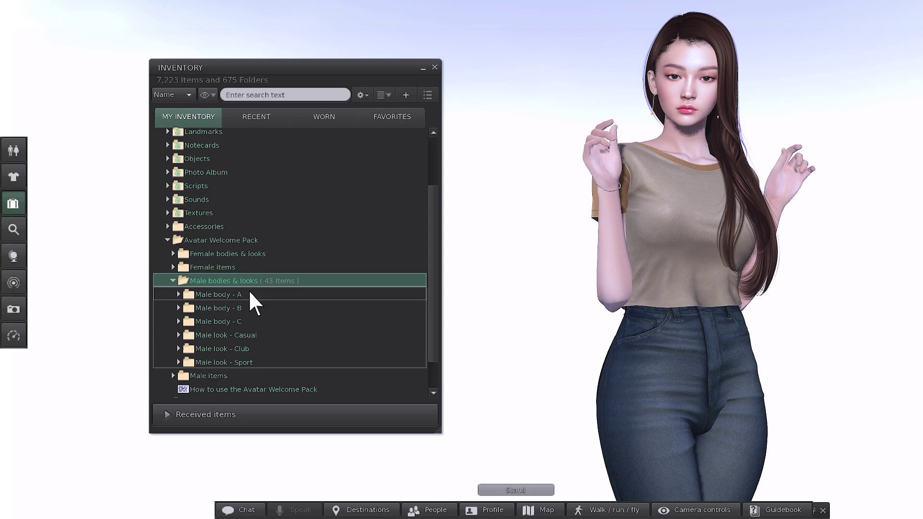
Step: Replace the current outfit with the Male body - A folder from Male bodies & looks
{"action": "double_click", "coordinate": [249, 290]}
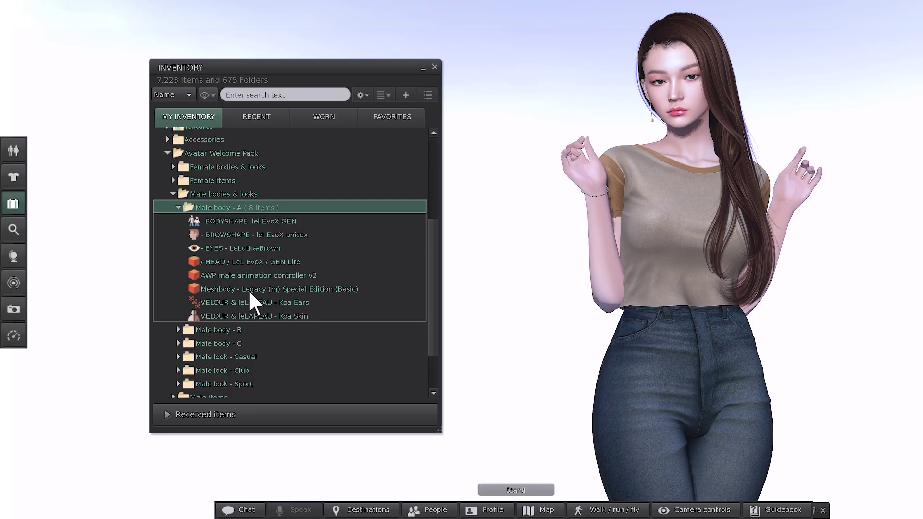
{"action": "right_click", "coordinate": [314, 205]}
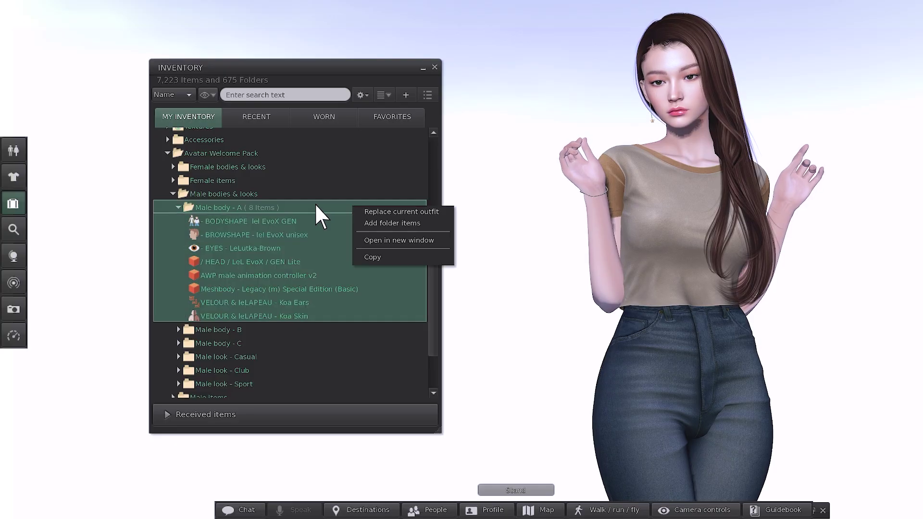
{"action": "left_click", "coordinate": [402, 213]}
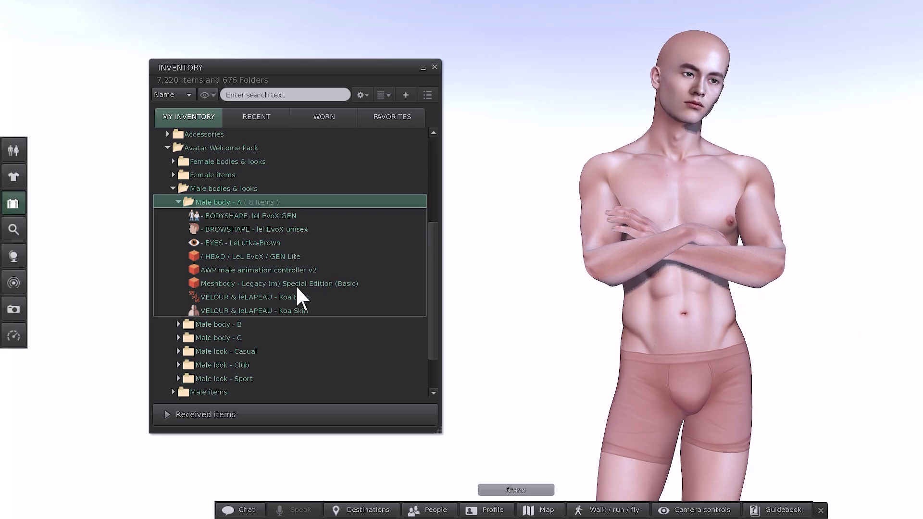
Step: Replace the current outfit with the Male body - B folder from Male bodies & looks
{"action": "double_click", "coordinate": [245, 323]}
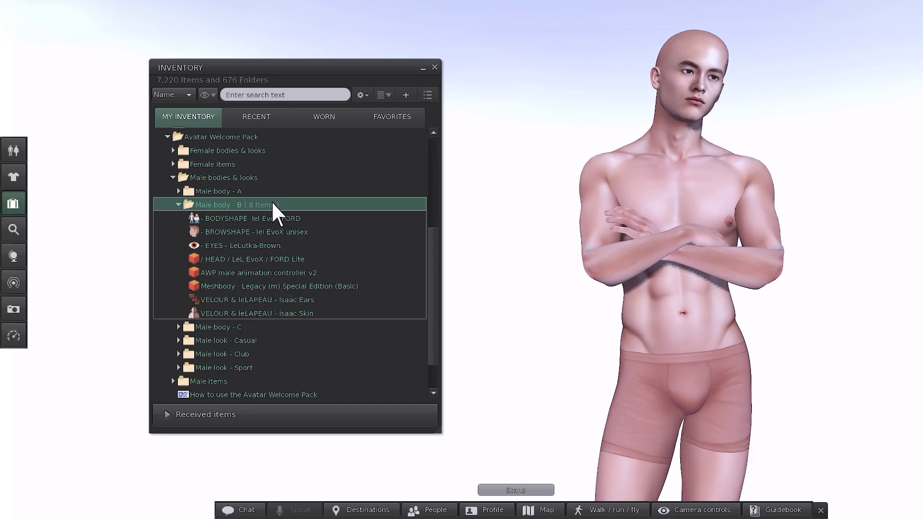
{"action": "right_click", "coordinate": [272, 210]}
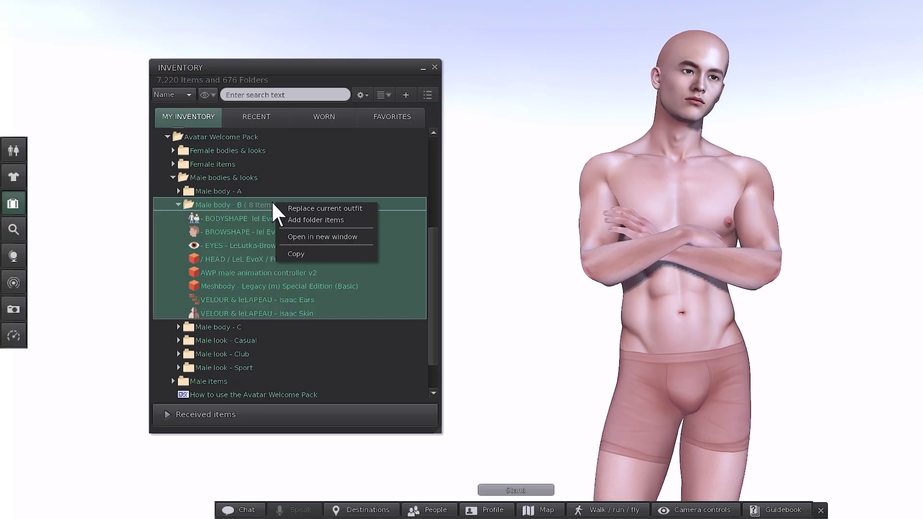
{"action": "left_click", "coordinate": [312, 208]}
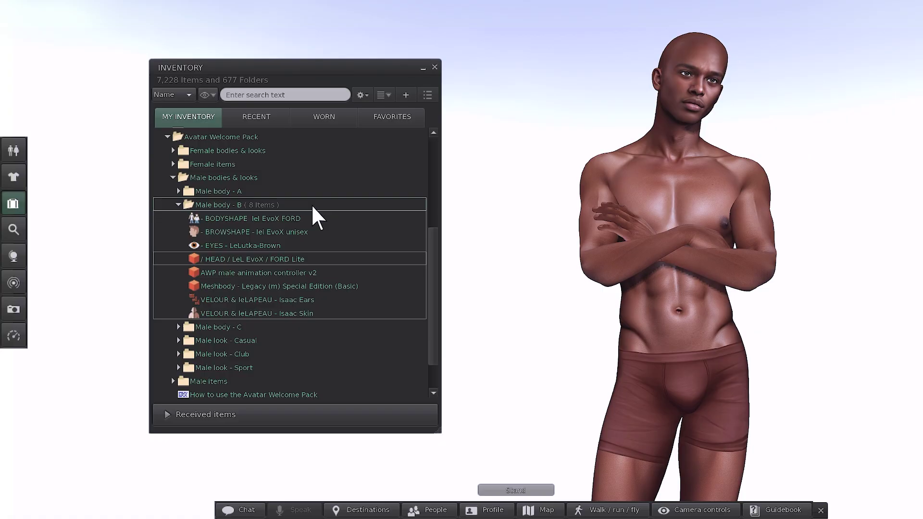
{"action": "left_click", "coordinate": [313, 206]}
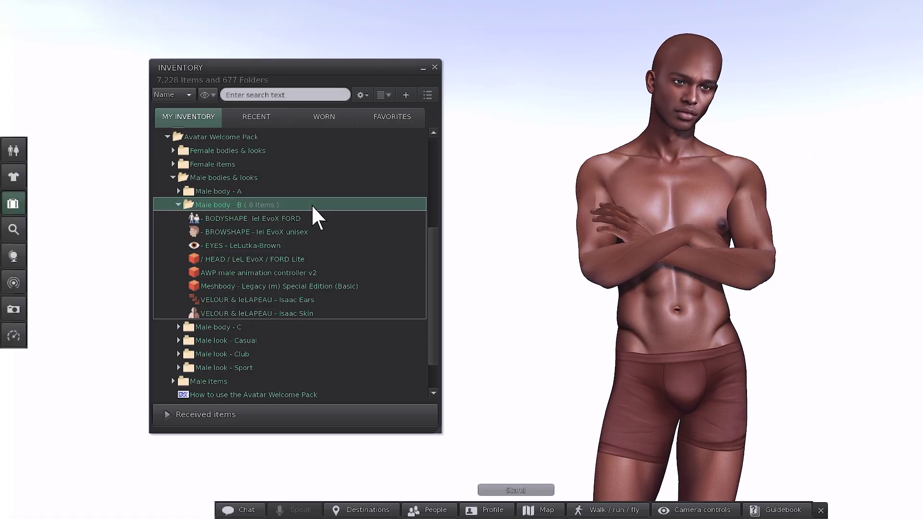
Step: Replace the current outfit with the Male body - C folder and collapse Male bodies & looks
{"action": "double_click", "coordinate": [245, 327]}
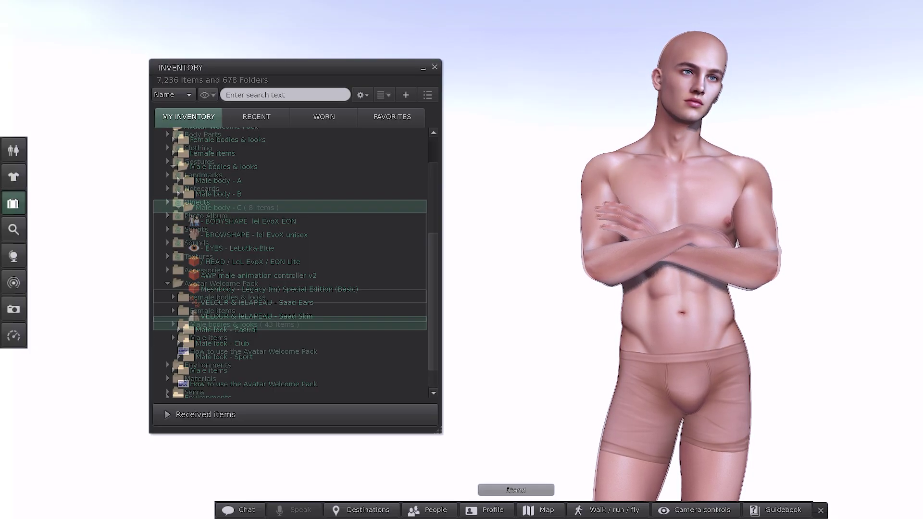
{"action": "left_click", "coordinate": [166, 238]}
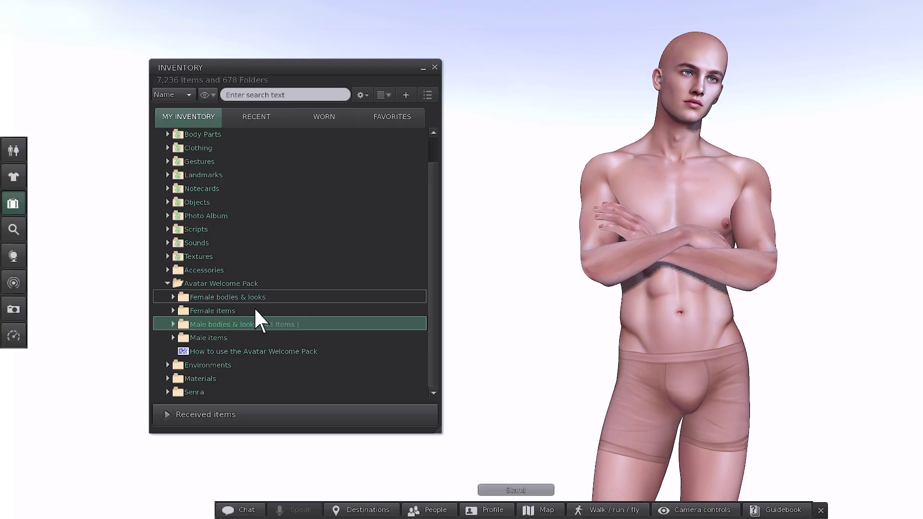
Step: Replace the current outfit with the Female body - A folder from Female bodies & looks
{"action": "double_click", "coordinate": [262, 296]}
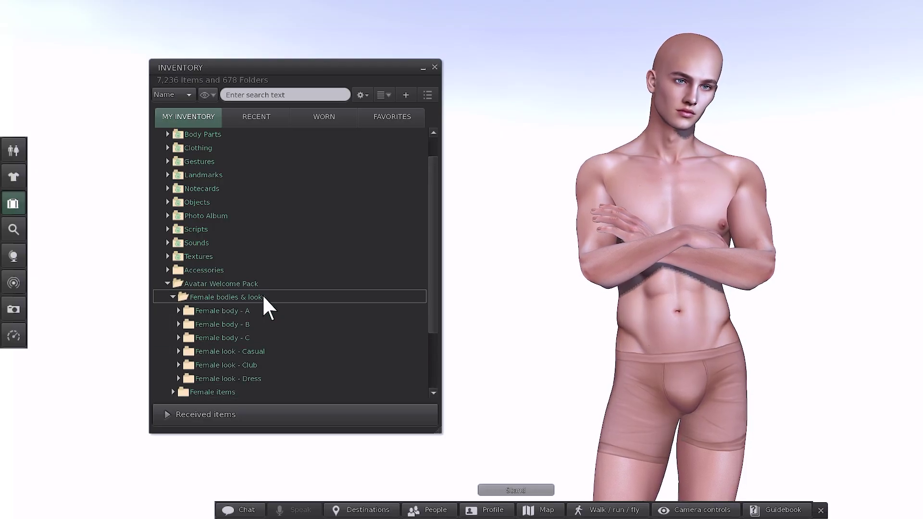
{"action": "left_click", "coordinate": [262, 296]}
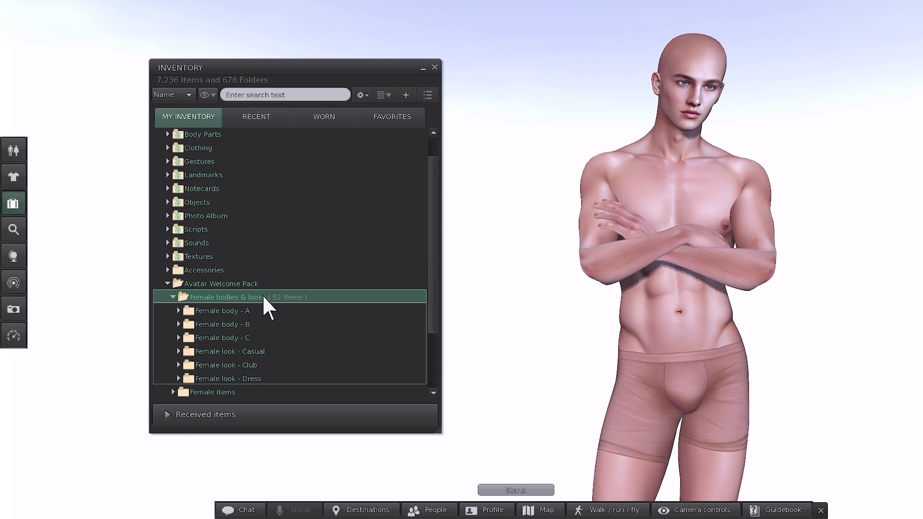
{"action": "scroll", "coordinate": [262, 295], "scroll_direction": "down", "scroll_amount": 2}
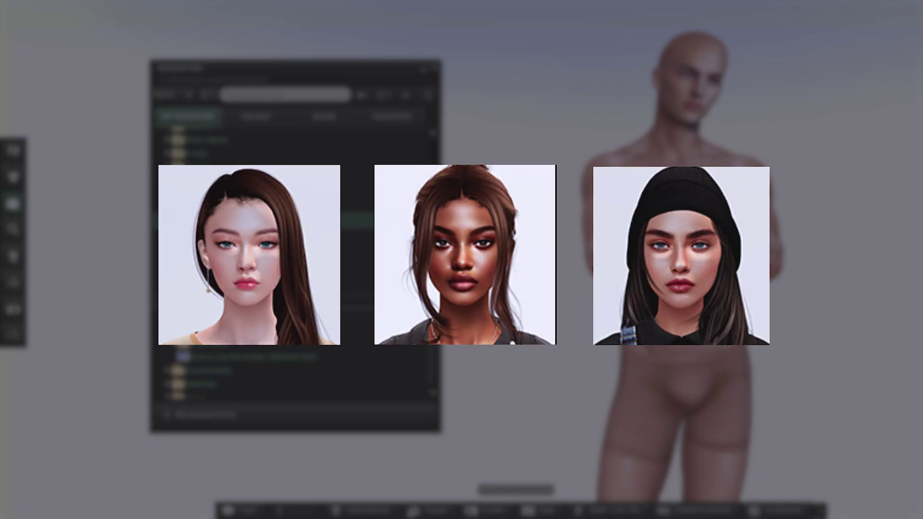
{"action": "key", "text": "Down"}
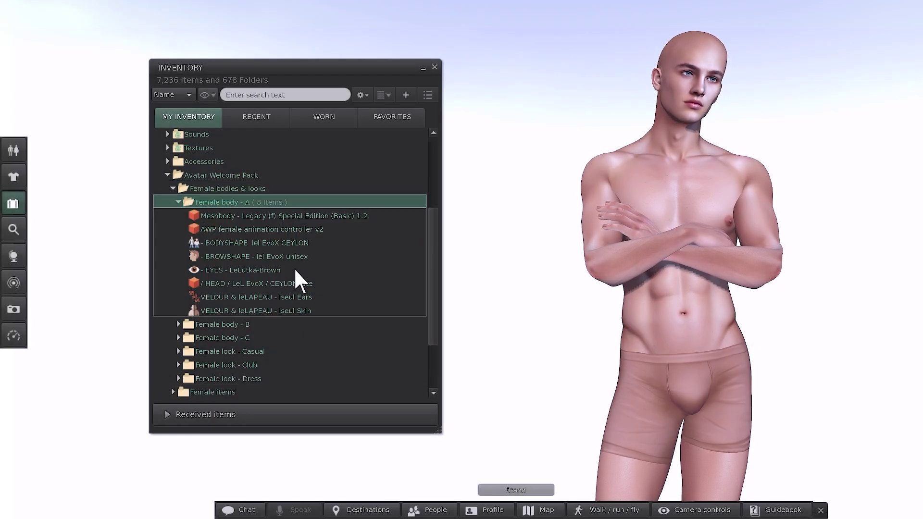
{"action": "right_click", "coordinate": [371, 204]}
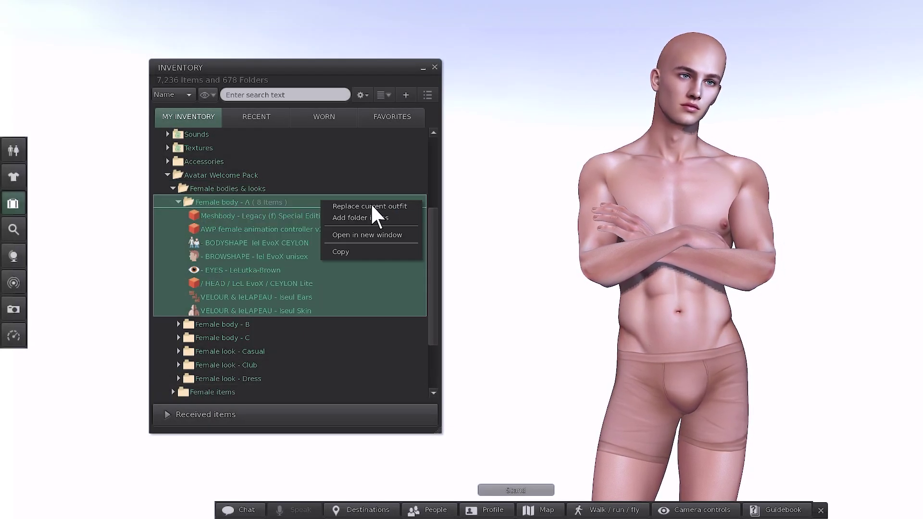
{"action": "left_click", "coordinate": [370, 206]}
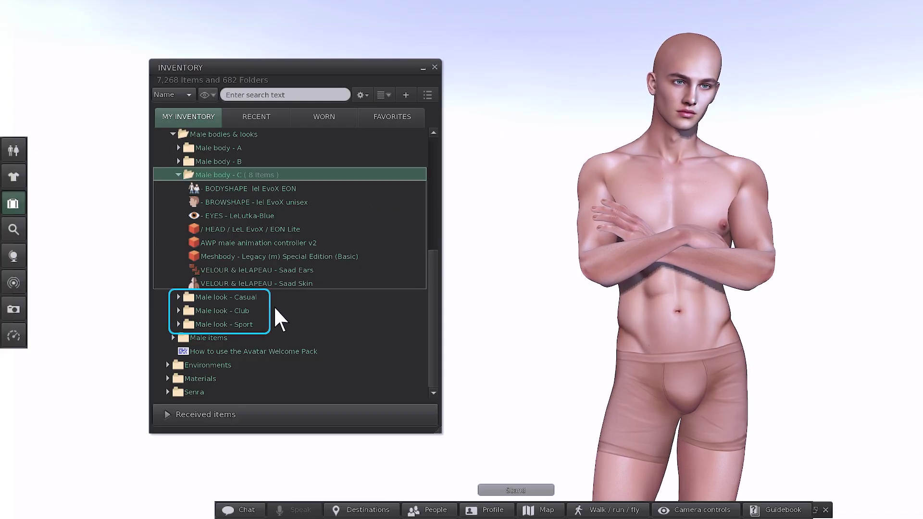
Step: Expand the Male look - Club folder in Male bodies & looks and add its items to the current outfit
{"action": "key", "text": "Down"}
{"action": "key", "text": "Down"}
{"action": "key", "text": "Down"}
{"action": "key", "text": "Down"}
{"action": "key", "text": "Down"}
{"action": "key", "text": "Down"}
{"action": "key", "text": "Down"}
{"action": "key", "text": "Down"}
{"action": "key", "text": "Down"}
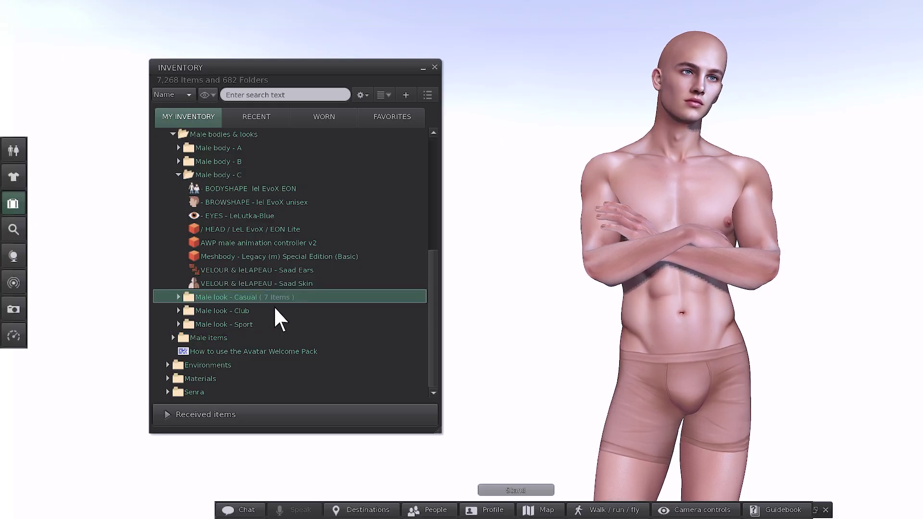
{"action": "key", "text": "Down"}
{"action": "key", "text": "Right"}
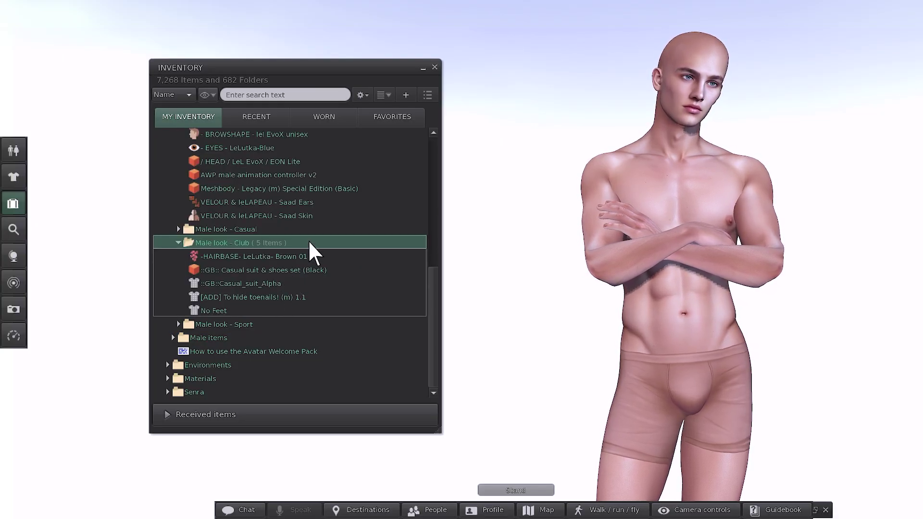
{"action": "right_click", "coordinate": [327, 242]}
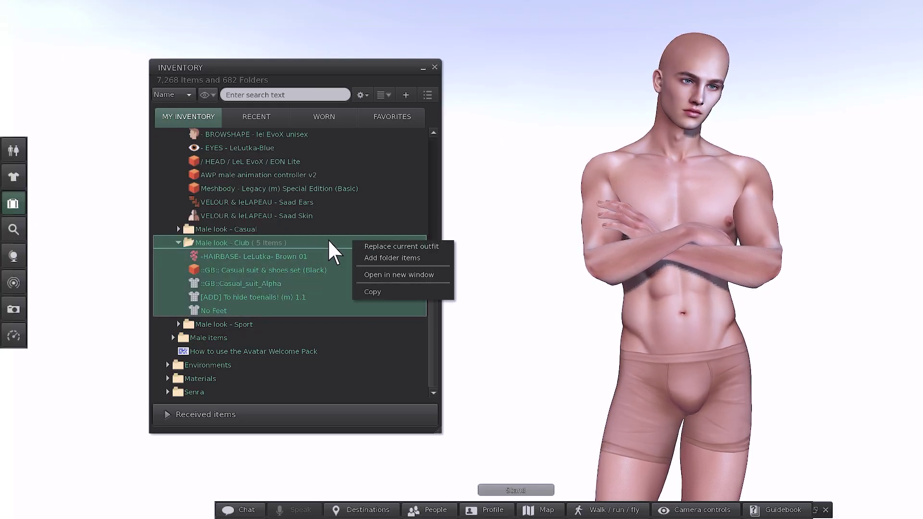
{"action": "left_click", "coordinate": [423, 256]}
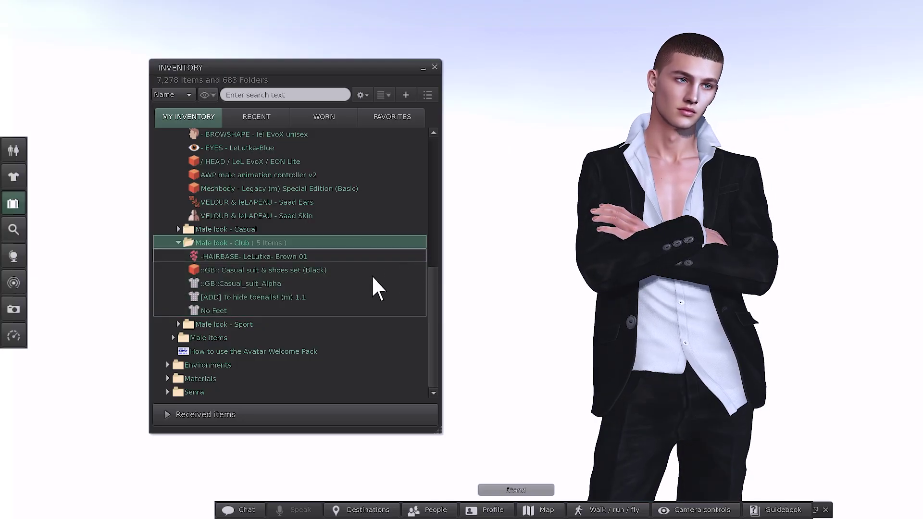
Step: Replace the current outfit with the Male look - Sport folder and add the Male body - C folder items to it
{"action": "right_click", "coordinate": [265, 324]}
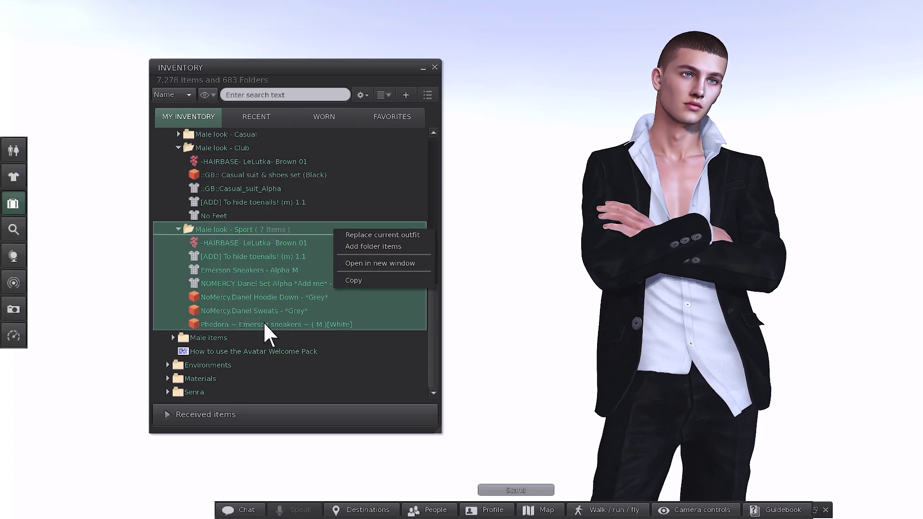
{"action": "left_click", "coordinate": [382, 234]}
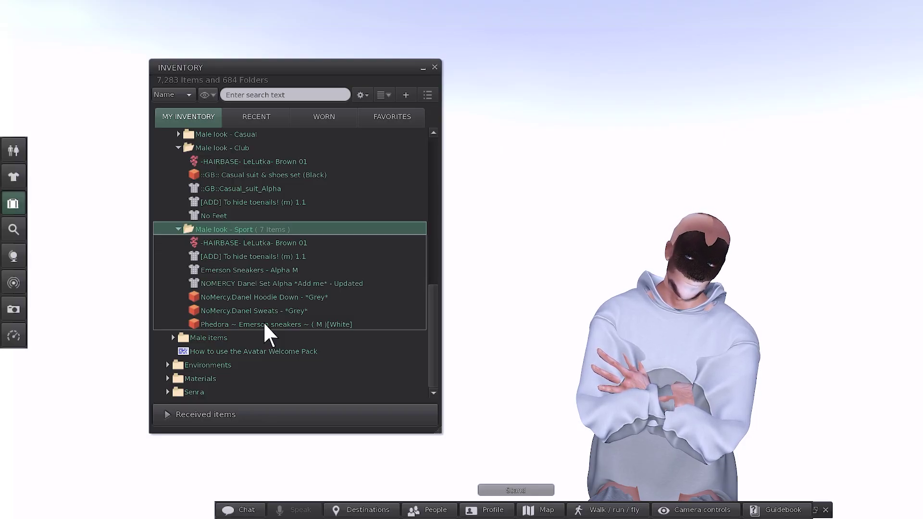
{"action": "scroll", "coordinate": [265, 325], "scroll_direction": "up", "scroll_amount": 5}
{"action": "scroll", "coordinate": [263, 321], "scroll_direction": "up", "scroll_amount": 2}
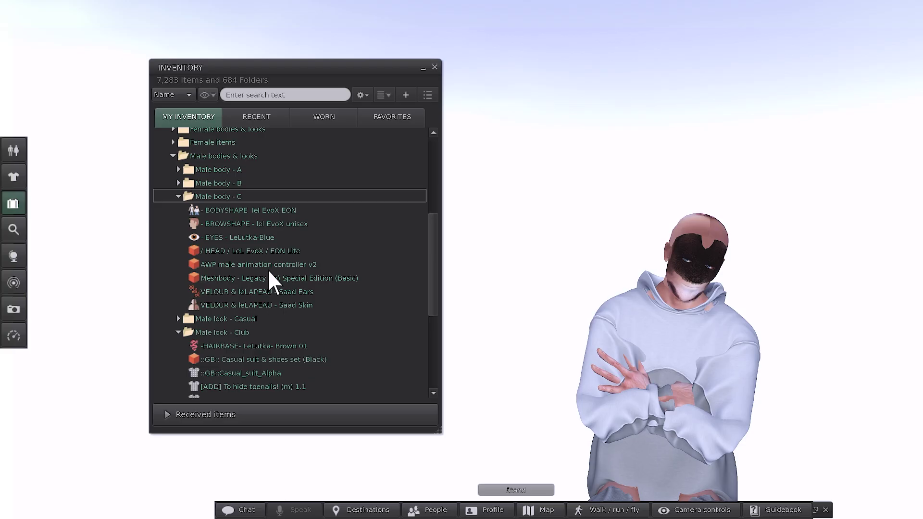
{"action": "right_click", "coordinate": [270, 198]}
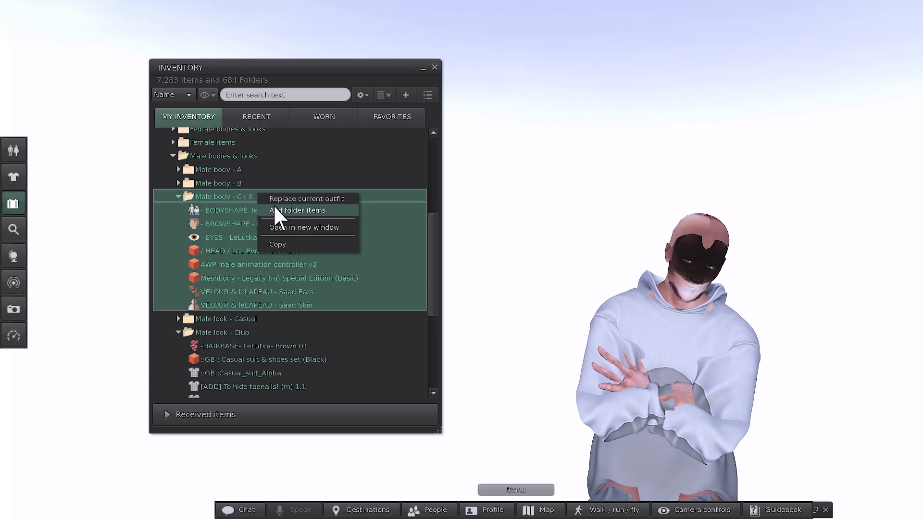
{"action": "left_click", "coordinate": [274, 207]}
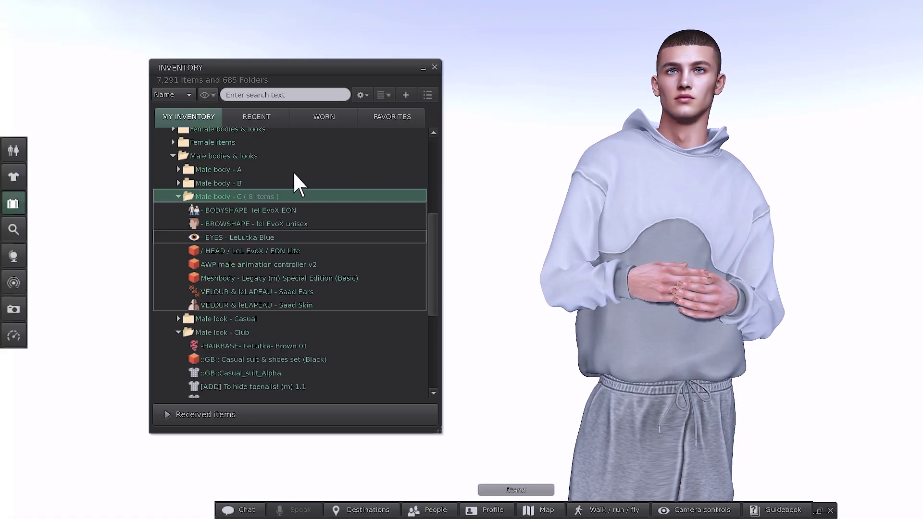
Step: Take off all Male look - Sport folder items from the list of worn inventory
{"action": "left_click", "coordinate": [327, 118]}
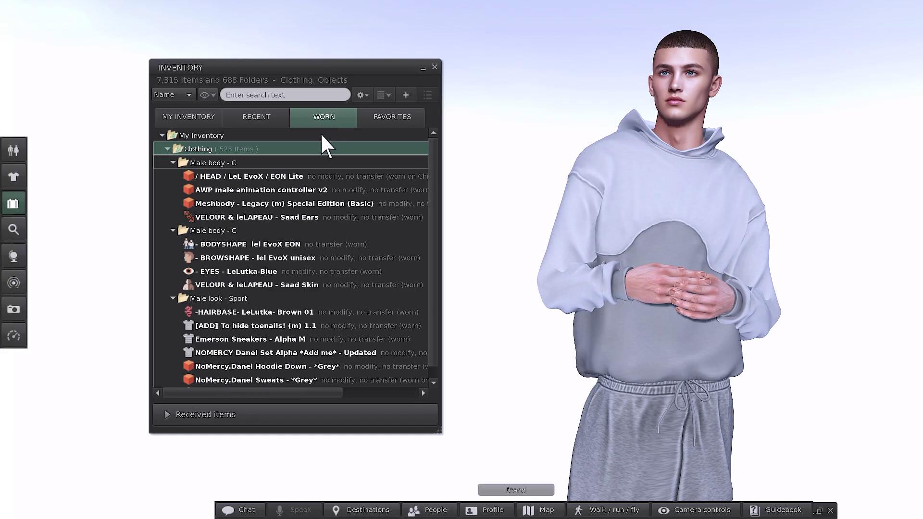
{"action": "right_click", "coordinate": [272, 297]}
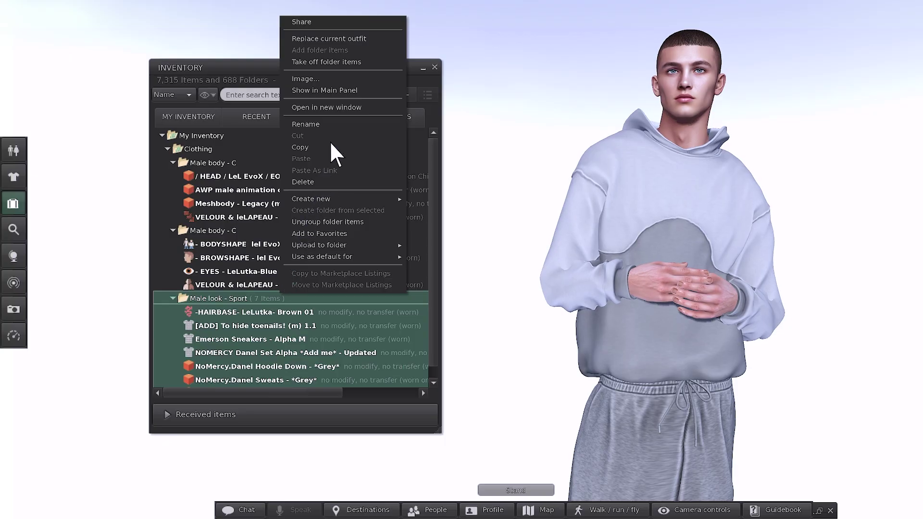
{"action": "left_click", "coordinate": [366, 63]}
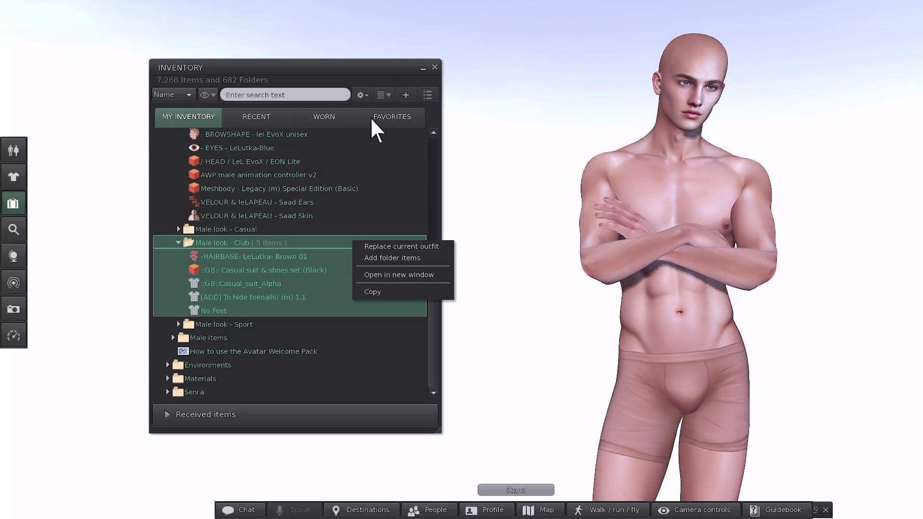
Step: Add the Male look - Club folder items to the bare male body and take that folder's worn items off again
{"action": "left_click", "coordinate": [392, 258]}
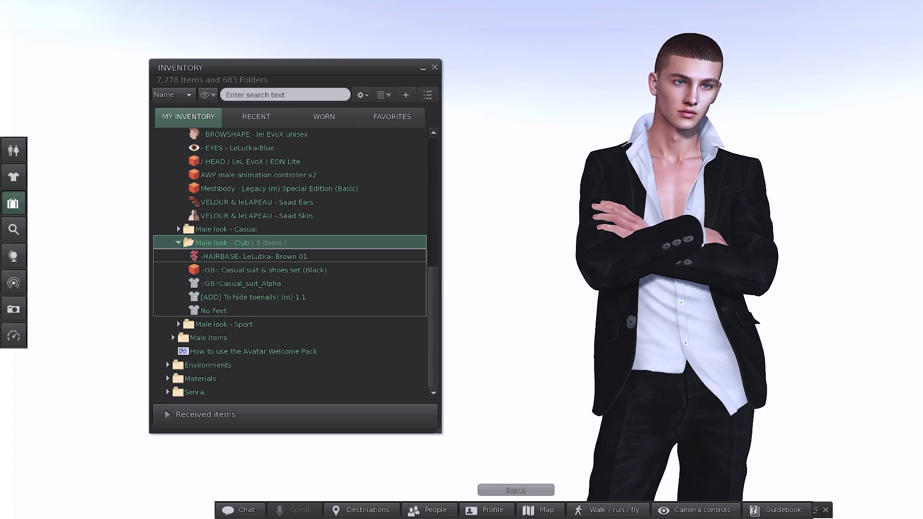
{"action": "right_click", "coordinate": [294, 294]}
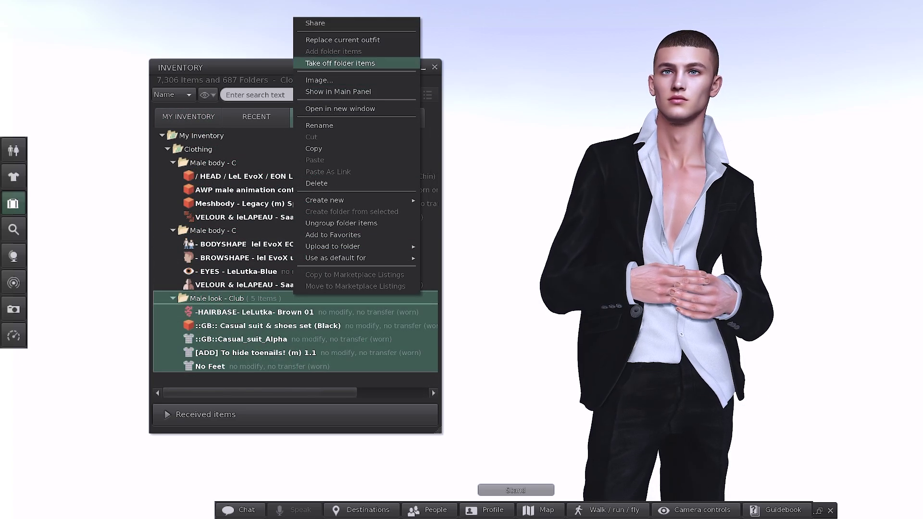
{"action": "key", "text": "Return"}
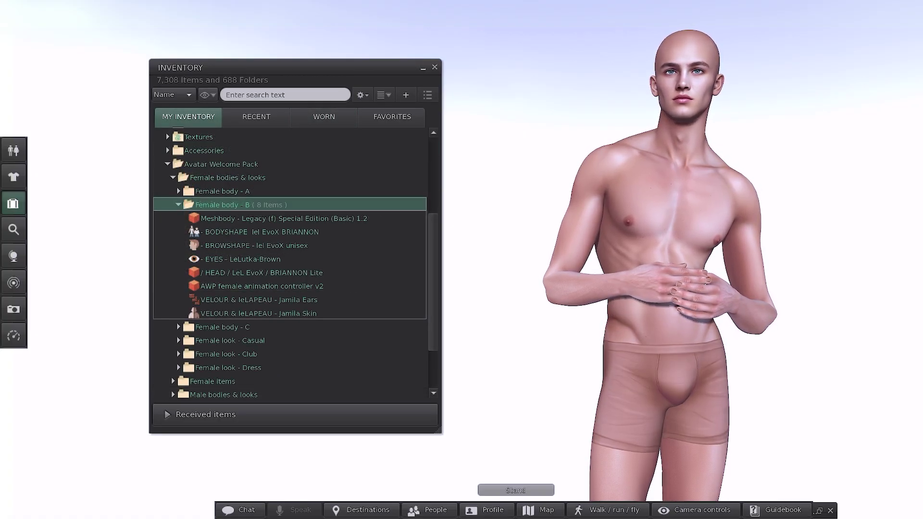
Step: Replace the current outfit with the Female body - B folder from Female bodies & looks
{"action": "right_click", "coordinate": [294, 206]}
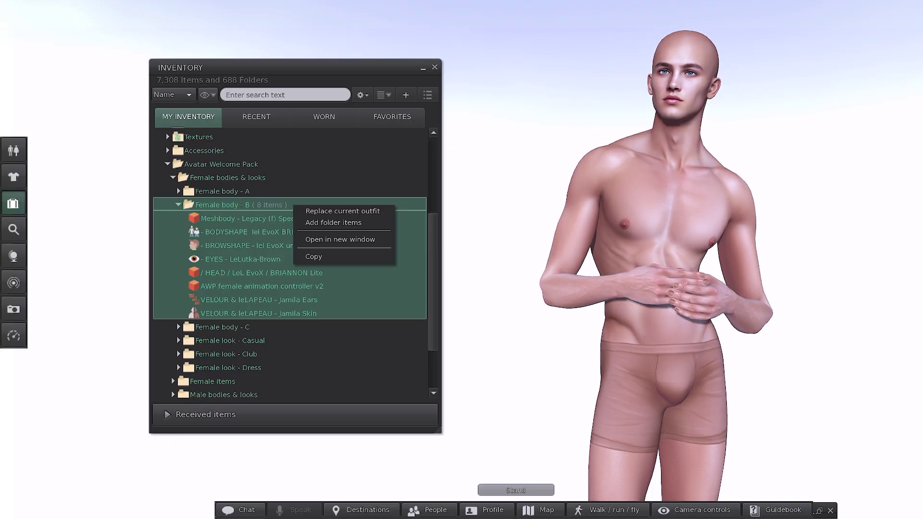
{"action": "key", "text": "Return"}
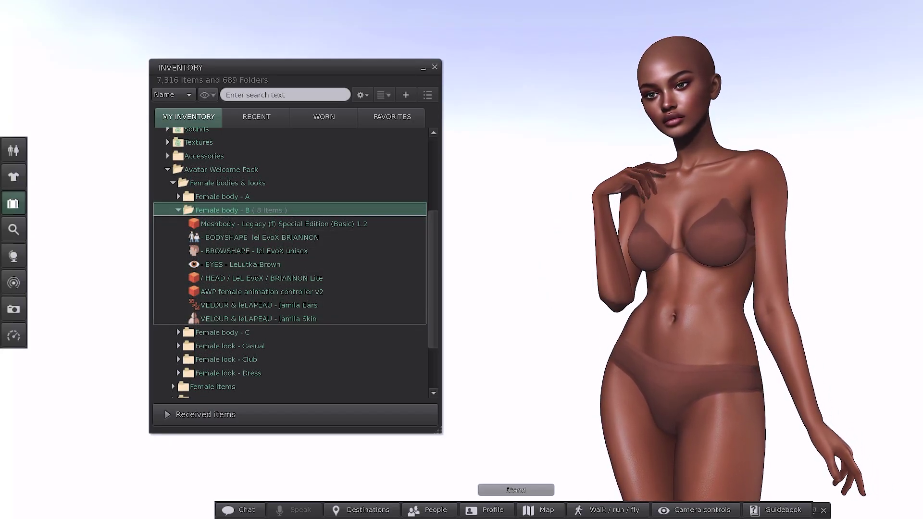
Step: Add the folder items of Female look - Club and of Female look - Dress to the female body
{"action": "double_click", "coordinate": [225, 359]}
{"action": "right_click", "coordinate": [315, 175]}
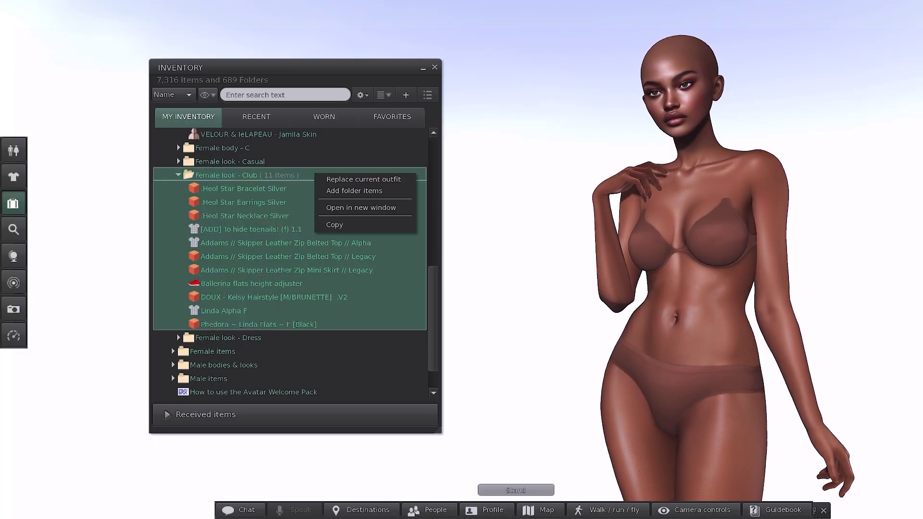
{"action": "left_click", "coordinate": [354, 190]}
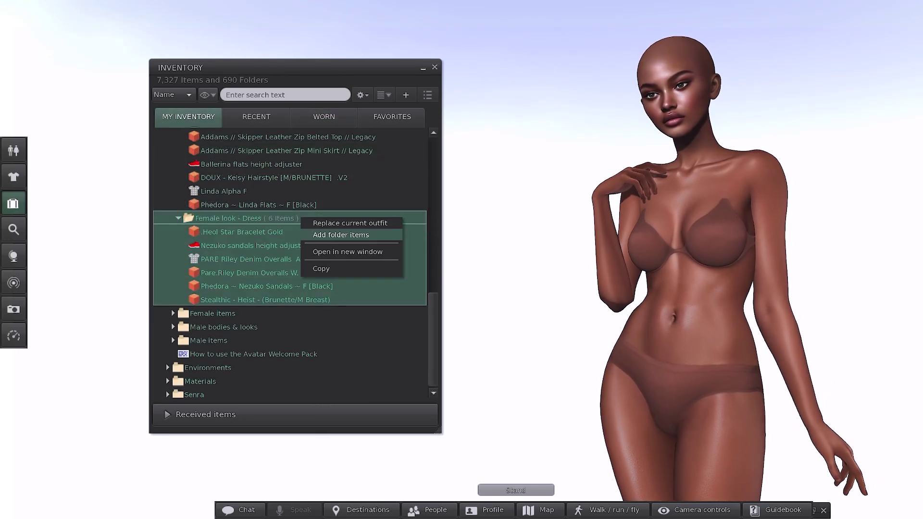
{"action": "left_click", "coordinate": [341, 235]}
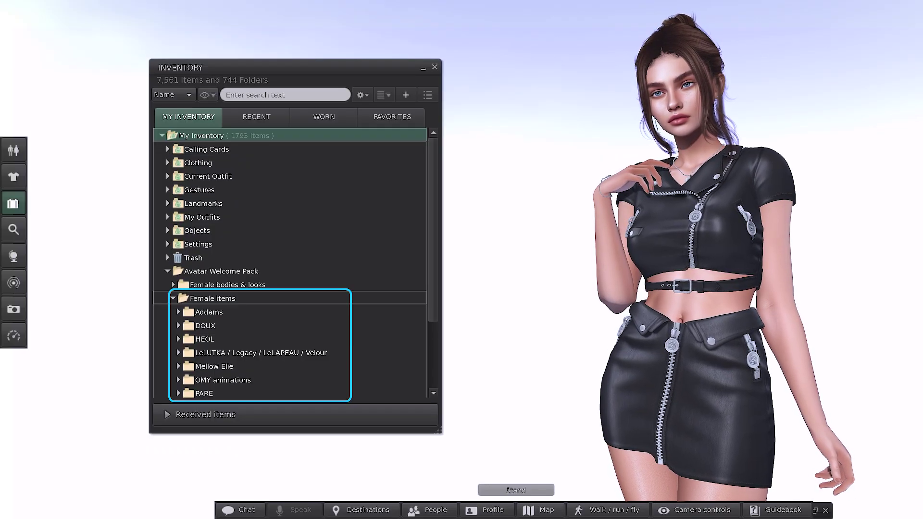
Step: Add the DOUX - Kelsy Hairstyle [S/BLONDE] from the DOUX folder in Female items to the avatar
{"action": "left_click", "coordinate": [263, 247]}
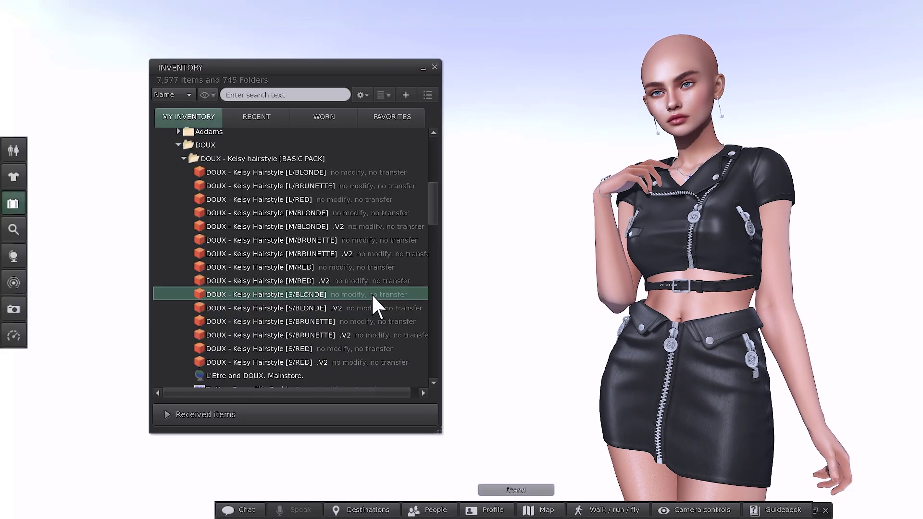
{"action": "right_click", "coordinate": [371, 294]}
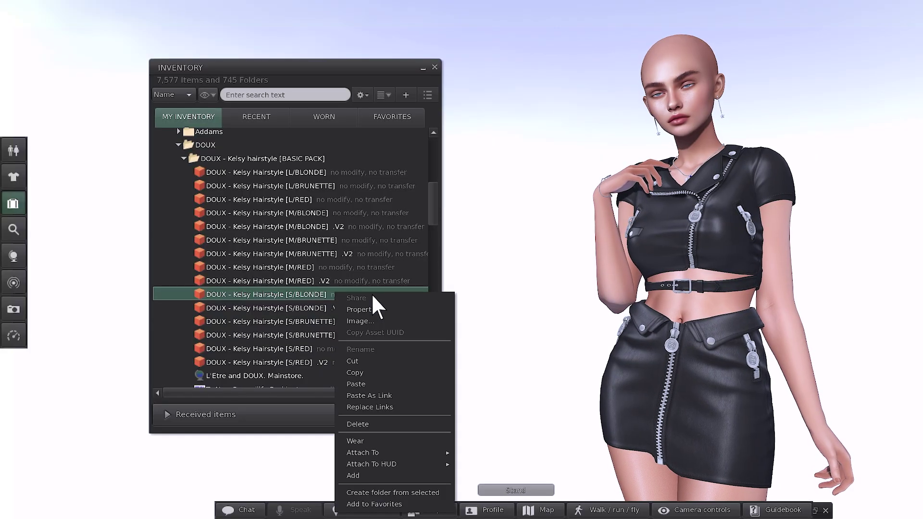
{"action": "left_click", "coordinate": [368, 474]}
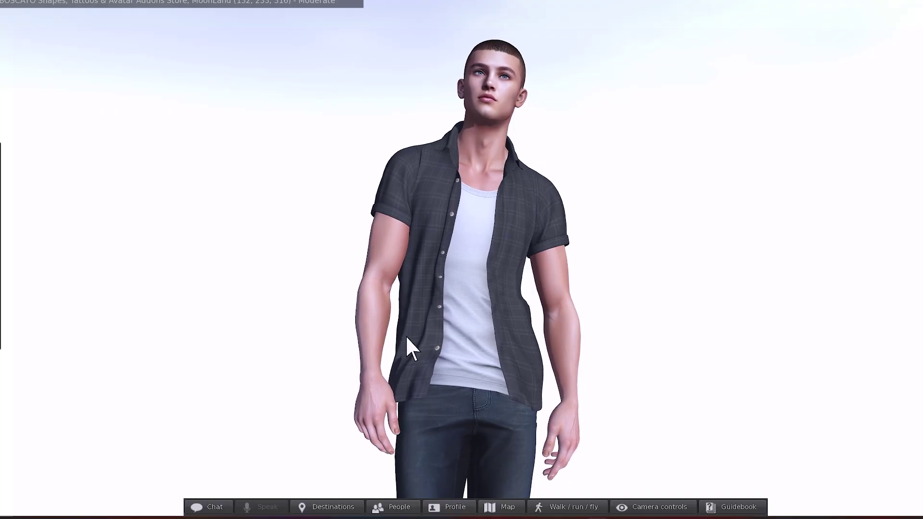
Step: Open the male avatar's shape for editing and set Head Stretch to 60
{"action": "right_click", "coordinate": [393, 255]}
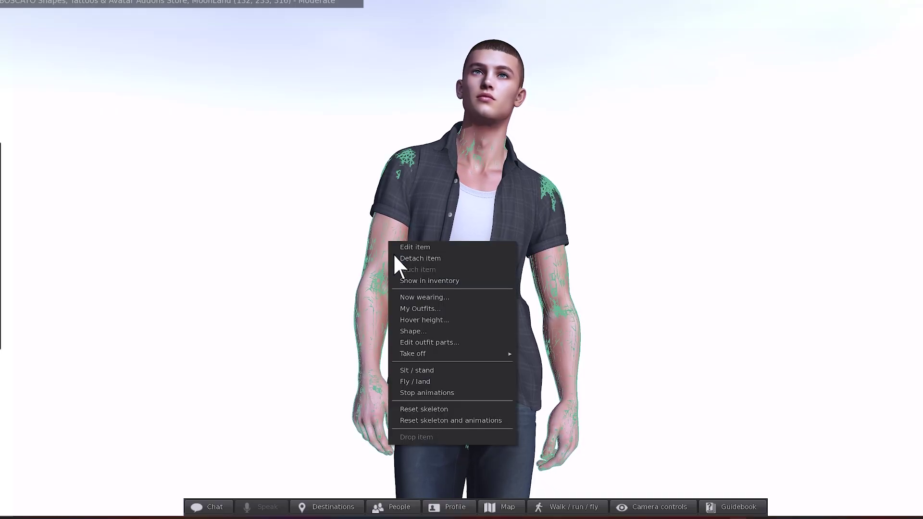
{"action": "left_click", "coordinate": [412, 330]}
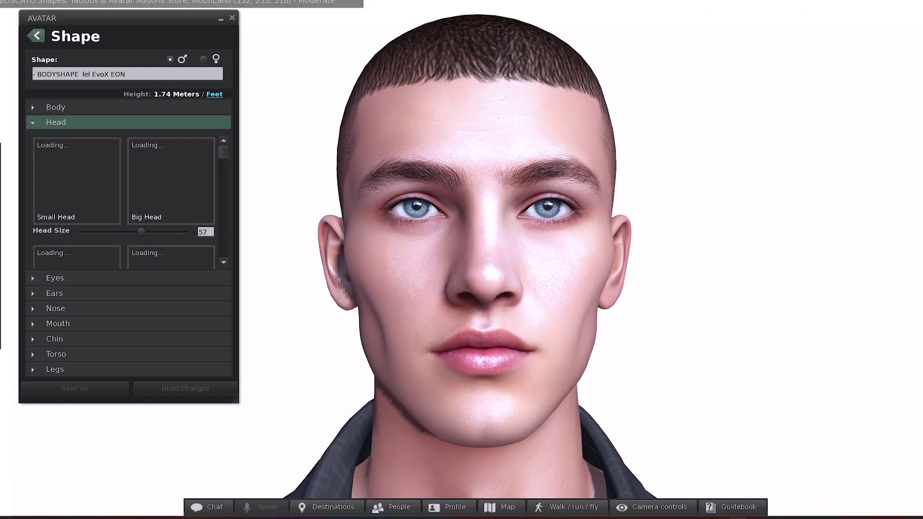
{"action": "scroll", "coordinate": [125, 199], "scroll_direction": "down", "scroll_amount": 3}
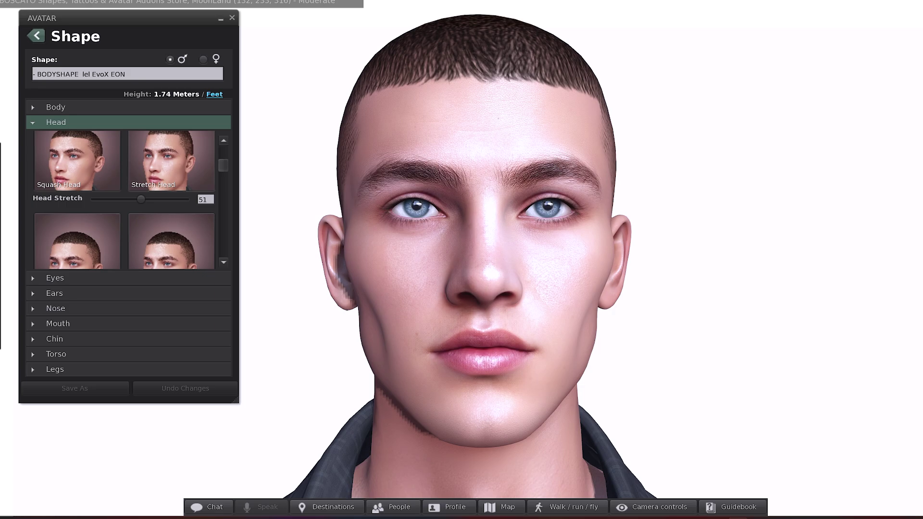
{"action": "mouse_move", "coordinate": [141, 199]}
{"action": "left_mouse_down"}
{"action": "mouse_move", "coordinate": [151, 199]}
{"action": "mouse_move", "coordinate": [141, 199]}
{"action": "left_mouse_up"}
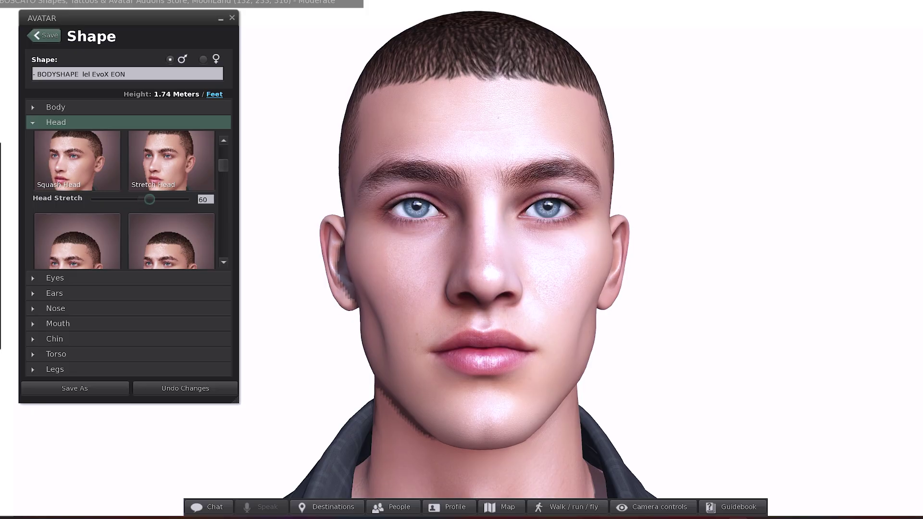
Step: Go through the Head and Nose settings of the male avatar's shape and save the edited shape as a new copy
{"action": "scroll", "coordinate": [137, 199], "scroll_direction": "down", "scroll_amount": 5}
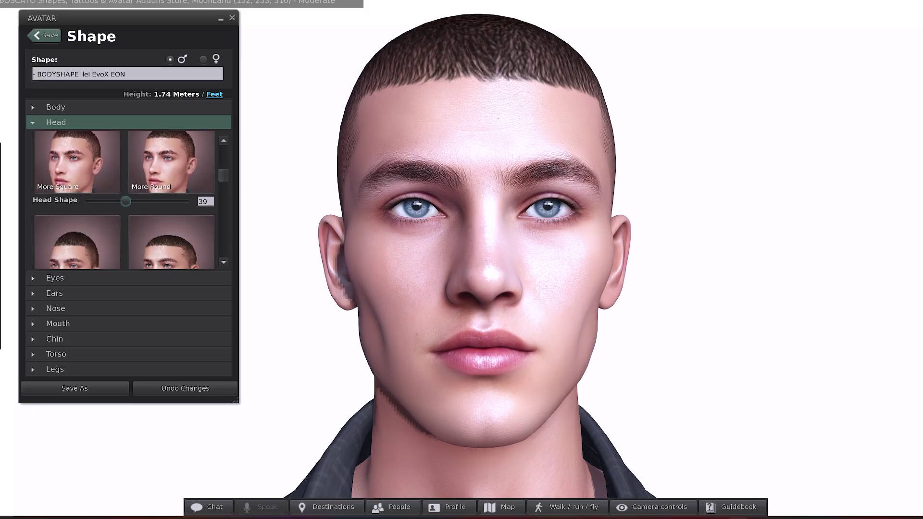
{"action": "scroll", "coordinate": [130, 199], "scroll_direction": "down", "scroll_amount": 3}
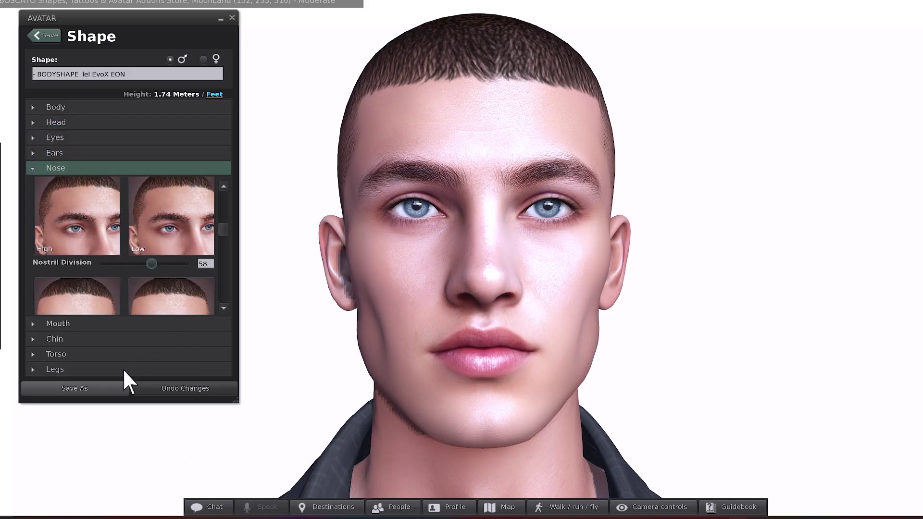
{"action": "left_click", "coordinate": [97, 387]}
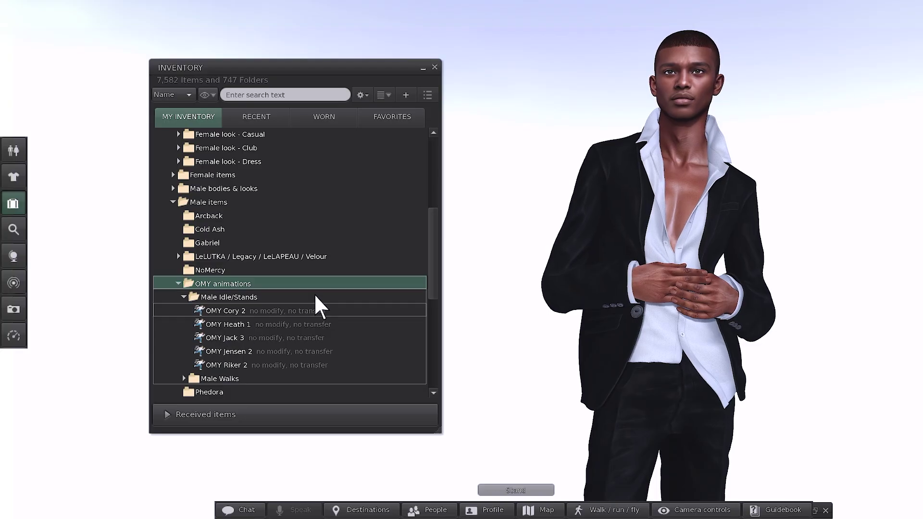
Step: Play the OMY Cory 2 animation from Male Idle/Stands so other people can see it, and stop it again
{"action": "scroll", "coordinate": [316, 296], "scroll_direction": "down", "scroll_amount": 3}
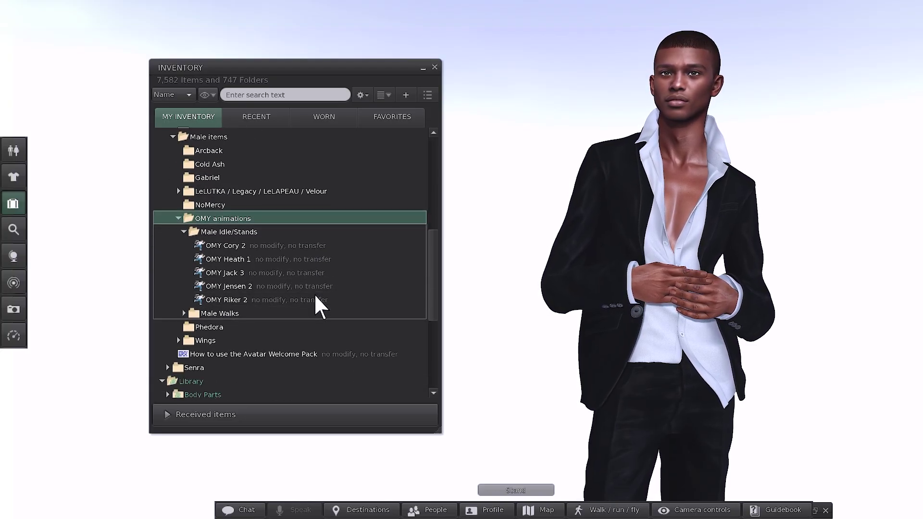
{"action": "key", "text": "Down"}
{"action": "key", "text": "Down"}
{"action": "key", "text": "Return"}
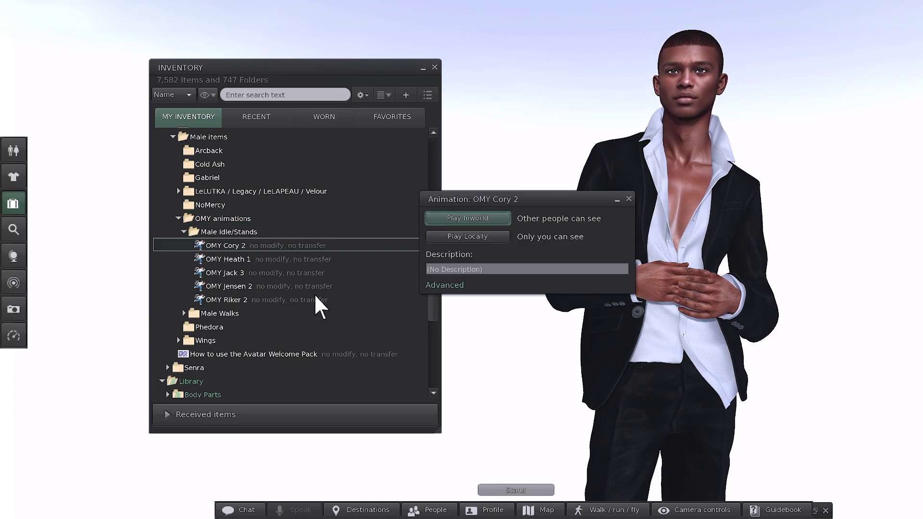
{"action": "key", "text": "Return"}
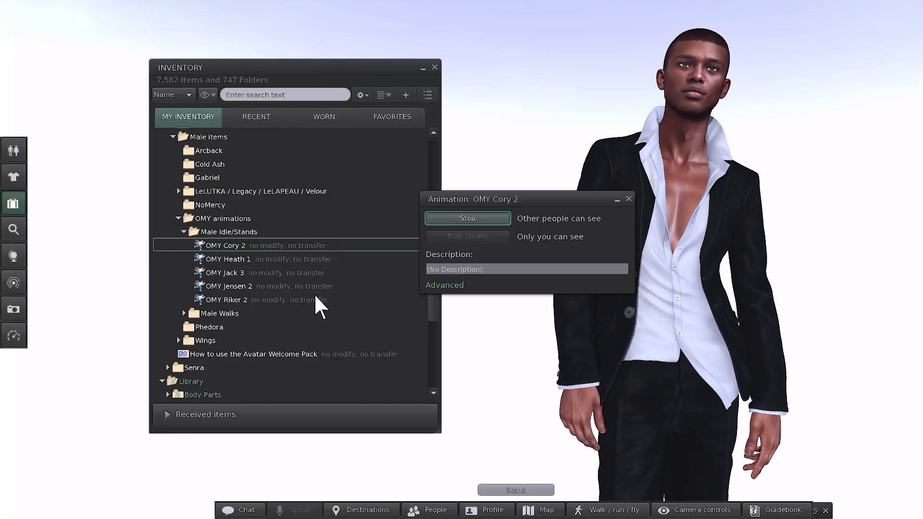
{"action": "key", "text": "Return"}
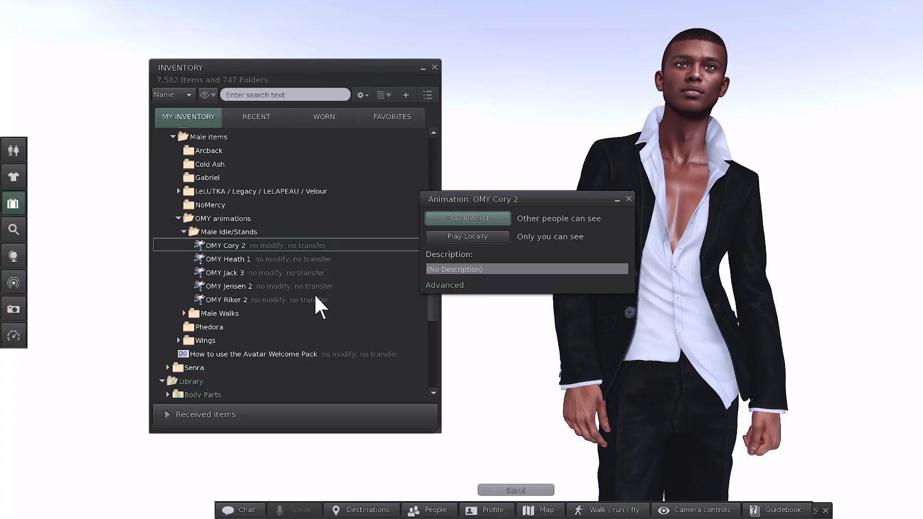
{"action": "key", "text": "Escape"}
Step: Play the OMY Jack 3 animation from Male Idle/Stands in-world and dismiss its animation window
{"action": "key", "text": "Down"}
{"action": "key", "text": "Down"}
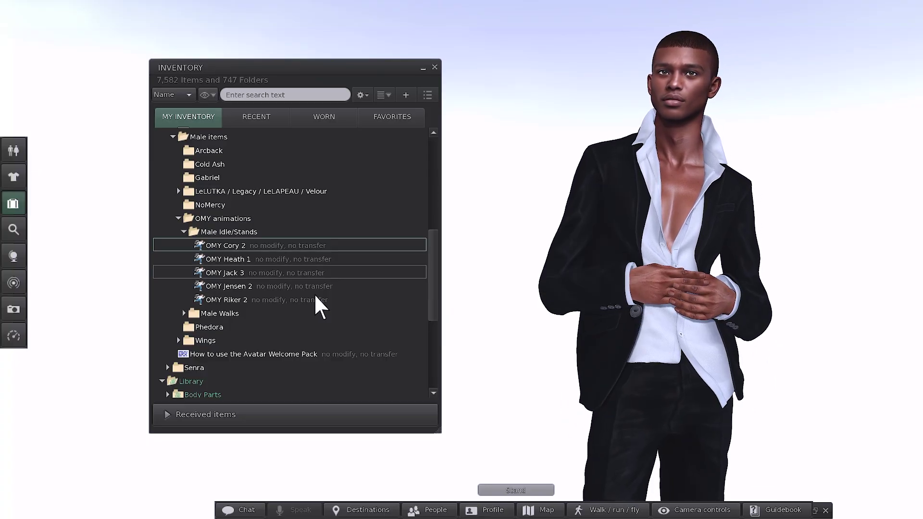
{"action": "key", "text": "Return"}
{"action": "key", "text": "Return"}
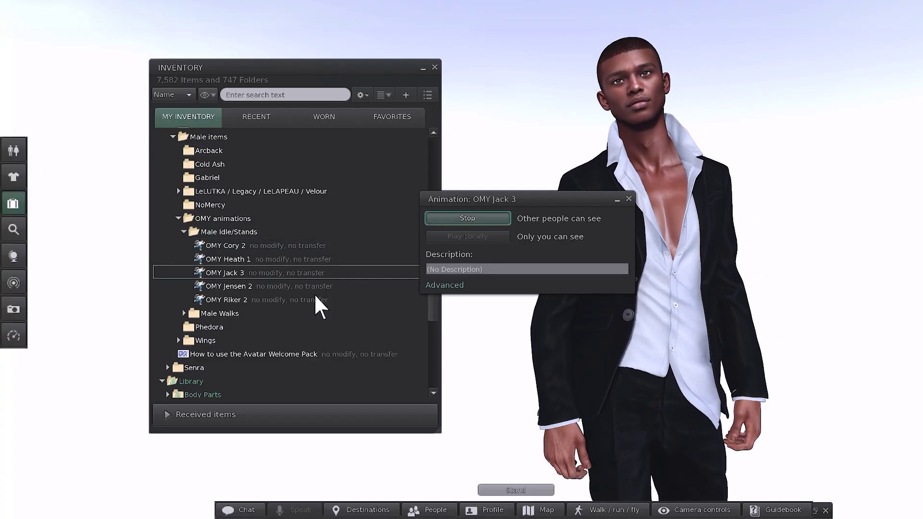
{"action": "left_click", "coordinate": [616, 200]}
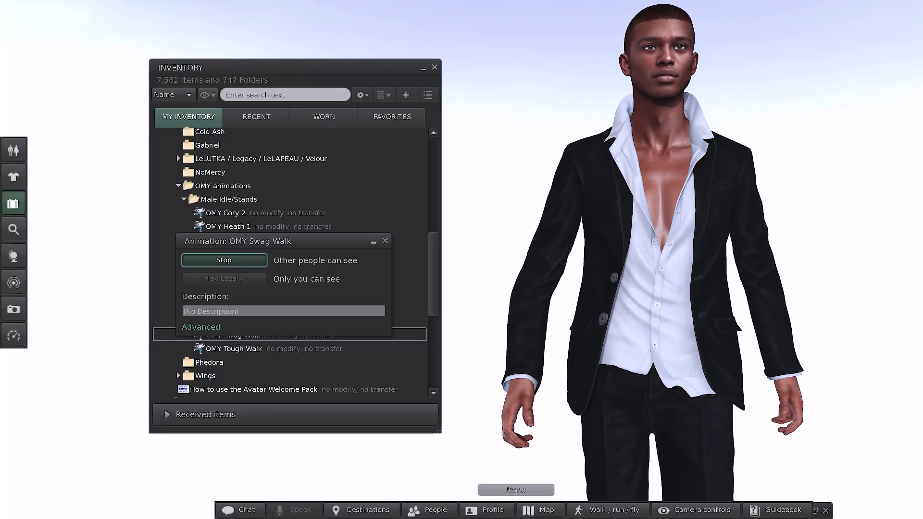
Step: Close the OMY Swag Walk animation and play OMY Ponder Walk *F* from Female Walks on the female avatar
{"action": "left_click", "coordinate": [385, 240]}
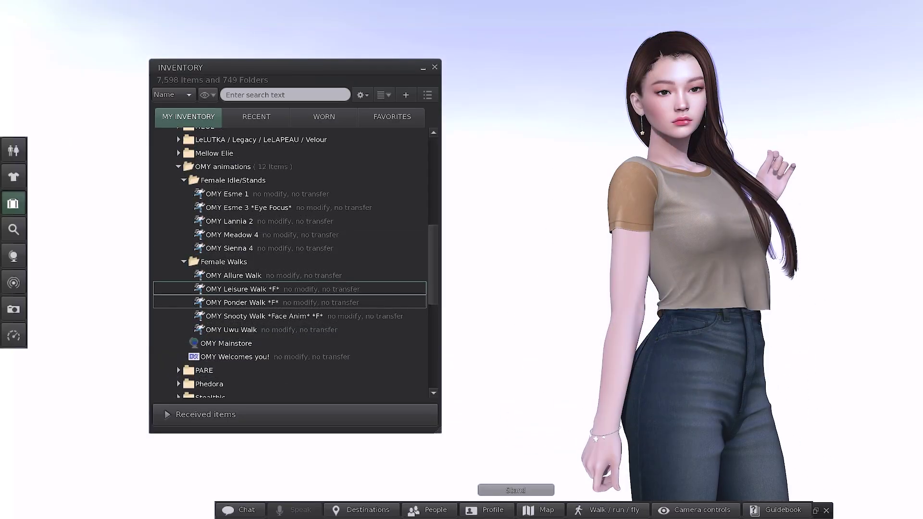
{"action": "double_click", "coordinate": [231, 301]}
{"action": "key", "text": "Return"}
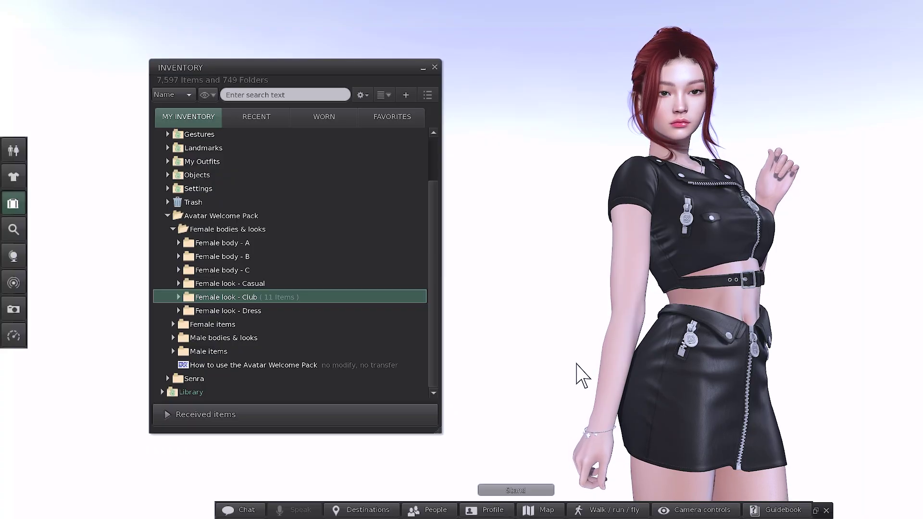
Step: Open the female avatar's outfits and display the list of everything being worn
{"action": "right_click", "coordinate": [627, 296]}
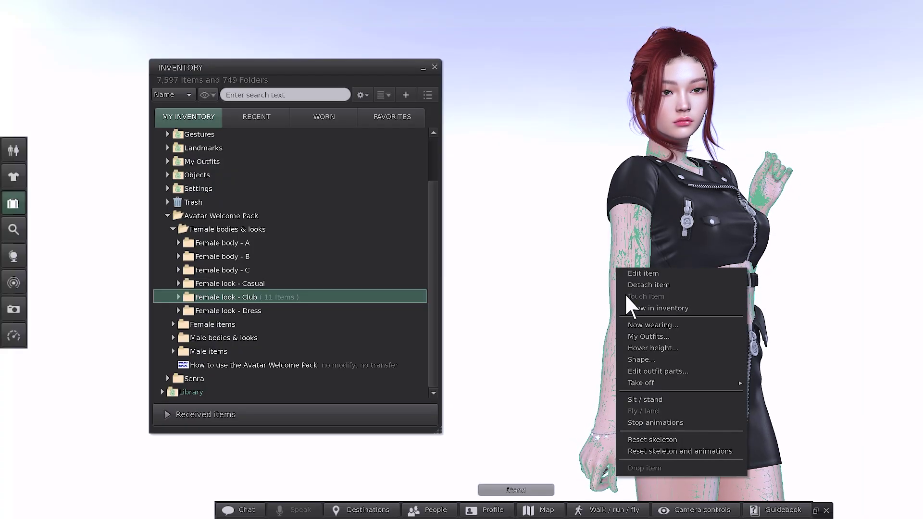
{"action": "left_click", "coordinate": [669, 335]}
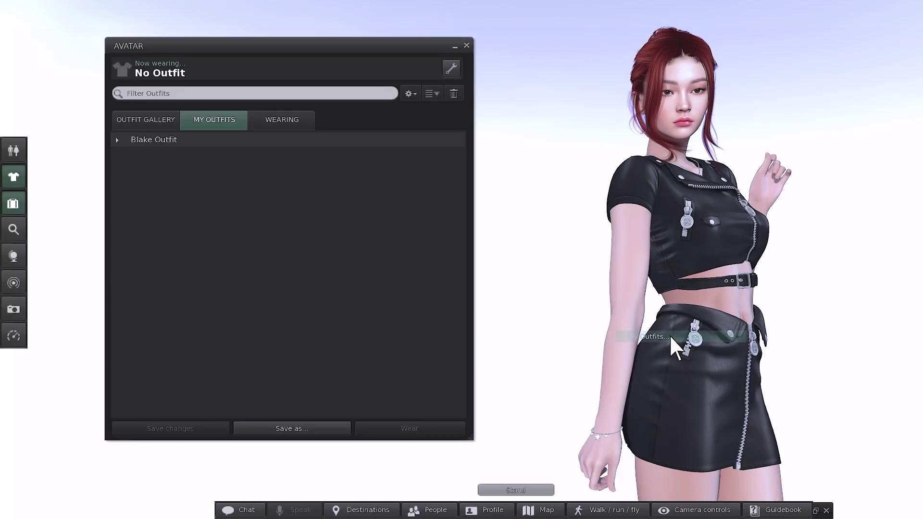
{"action": "left_click", "coordinate": [291, 121]}
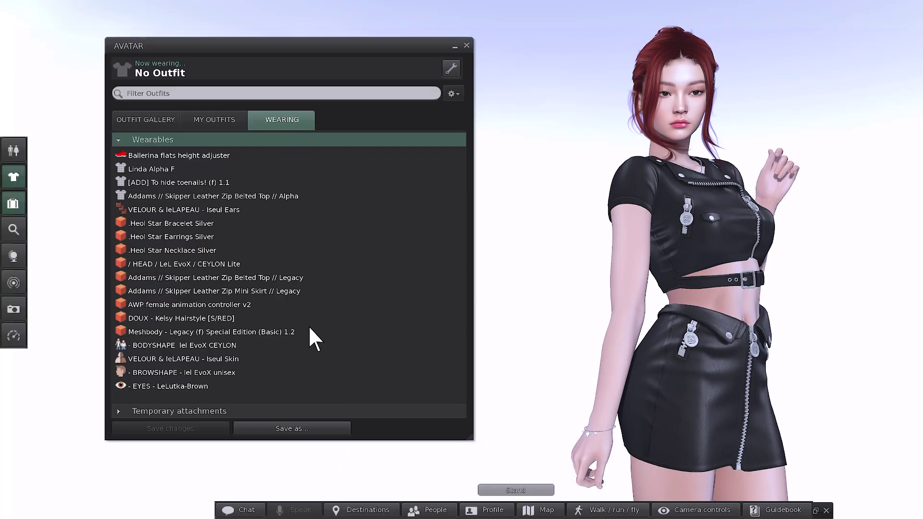
Step: Save the items being worn as a new outfit named Ceylon Red Hair Club Outfit
{"action": "left_click", "coordinate": [319, 430]}
{"action": "type", "text": "Cey"}
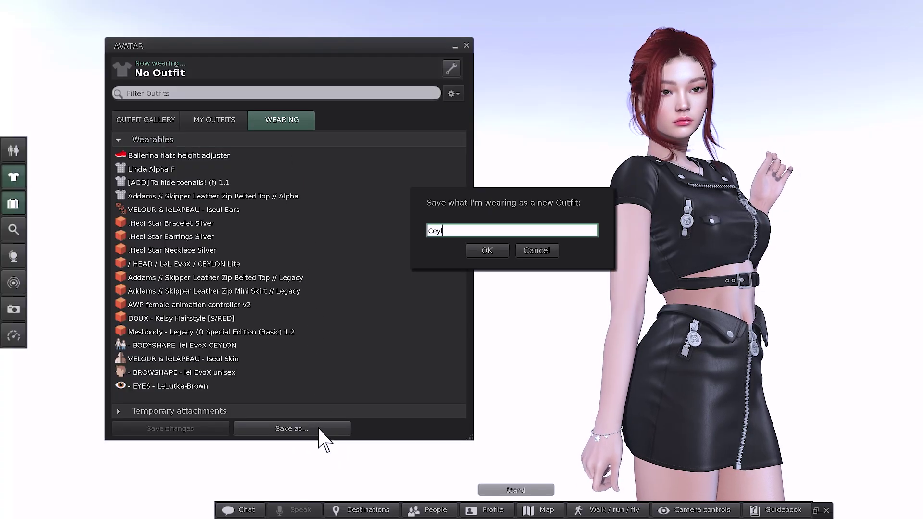
{"action": "type", "text": "lon Red Hair C"}
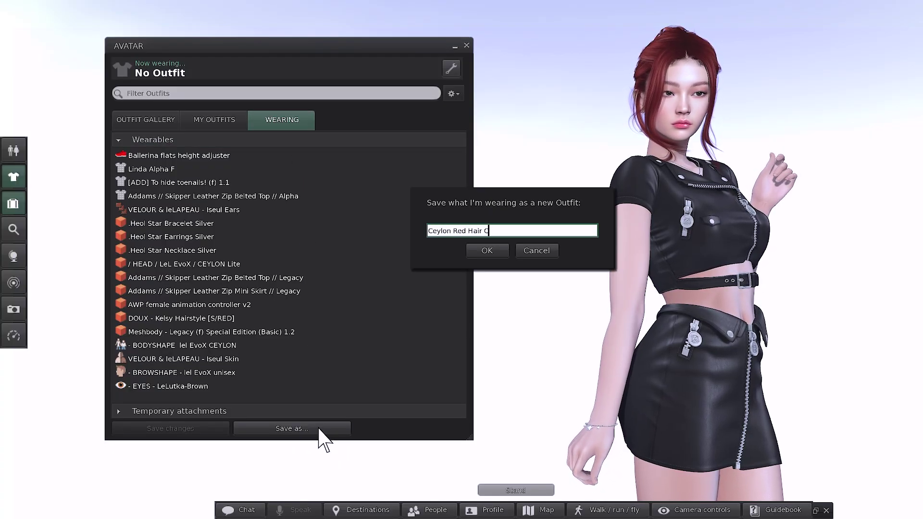
{"action": "type", "text": "lub Outfit"}
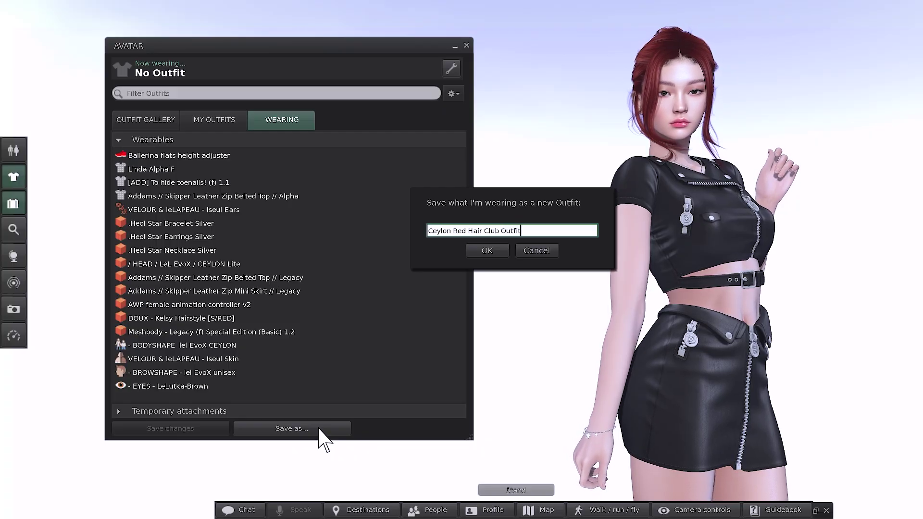
{"action": "key", "text": "Return"}
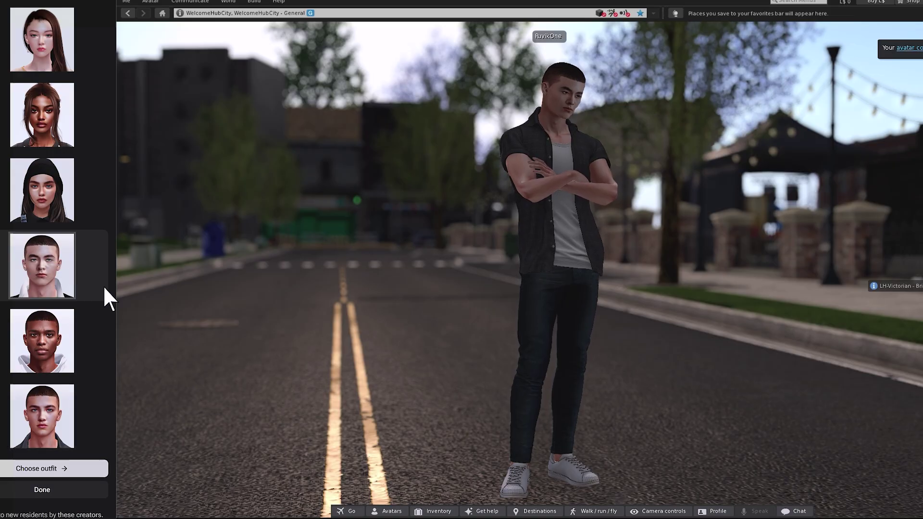
Step: Go to the outfit choices for the male body and try on Male look - Sport, followed by Male look - Club
{"action": "left_click", "coordinate": [72, 467]}
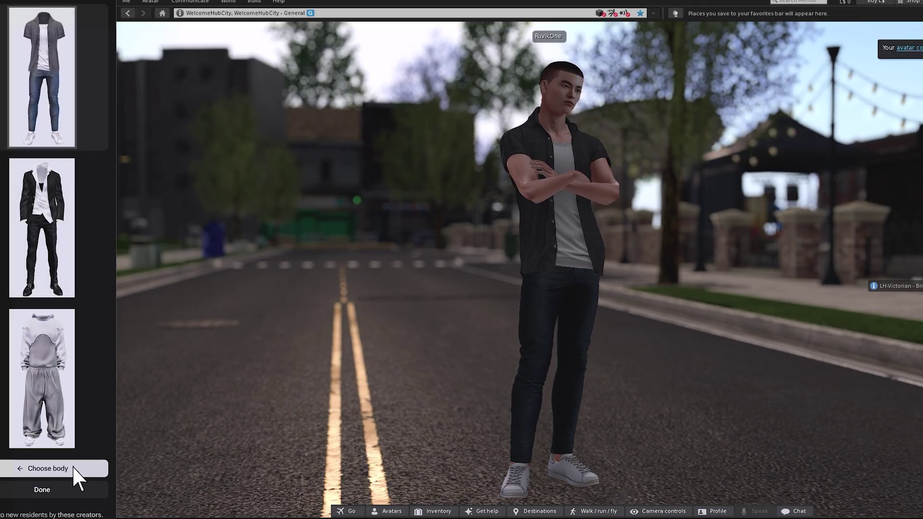
{"action": "left_click", "coordinate": [70, 391]}
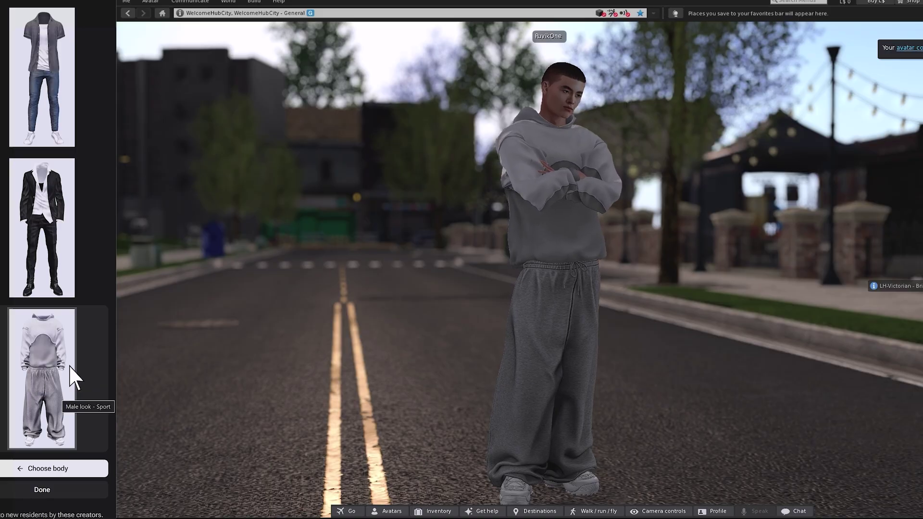
{"action": "left_click", "coordinate": [67, 217]}
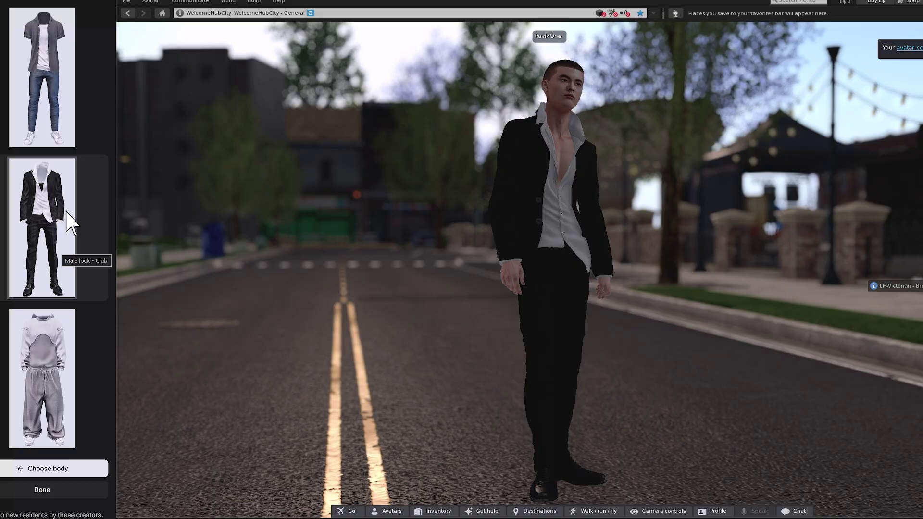
Step: Return to the body choices, switch to the female avatar and dress it in the black leather club look
{"action": "left_click", "coordinate": [78, 468]}
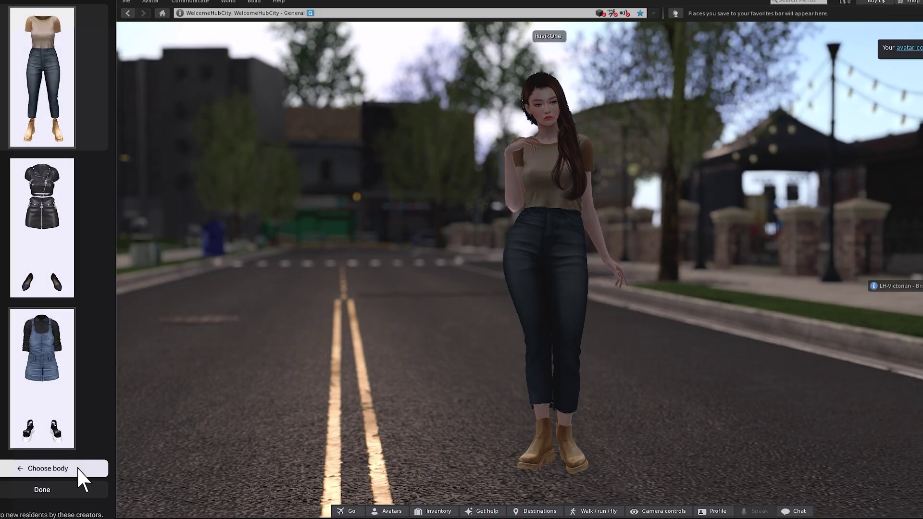
{"action": "left_click", "coordinate": [50, 245]}
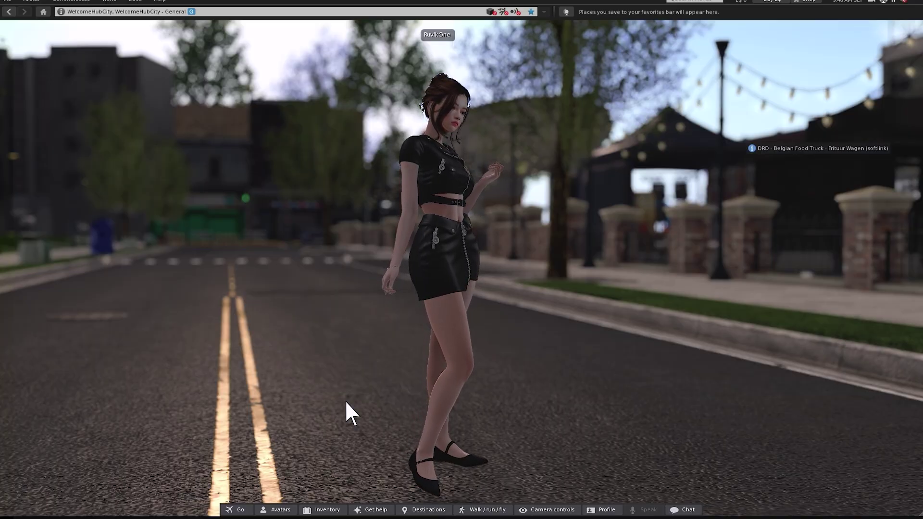
Step: Travel to the Free Avatar Gifts destination and walk up to the Arcback and Addams outfit boards
{"action": "left_click", "coordinate": [247, 506]}
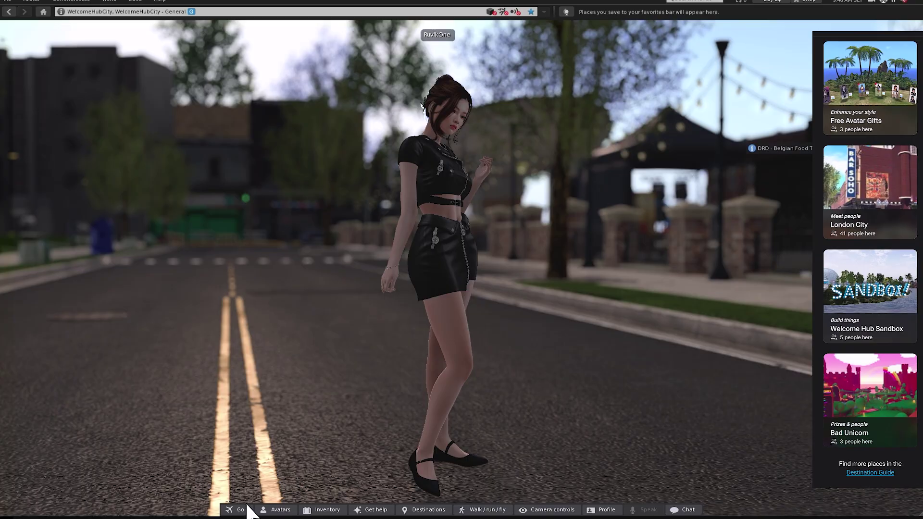
{"action": "left_click", "coordinate": [851, 114]}
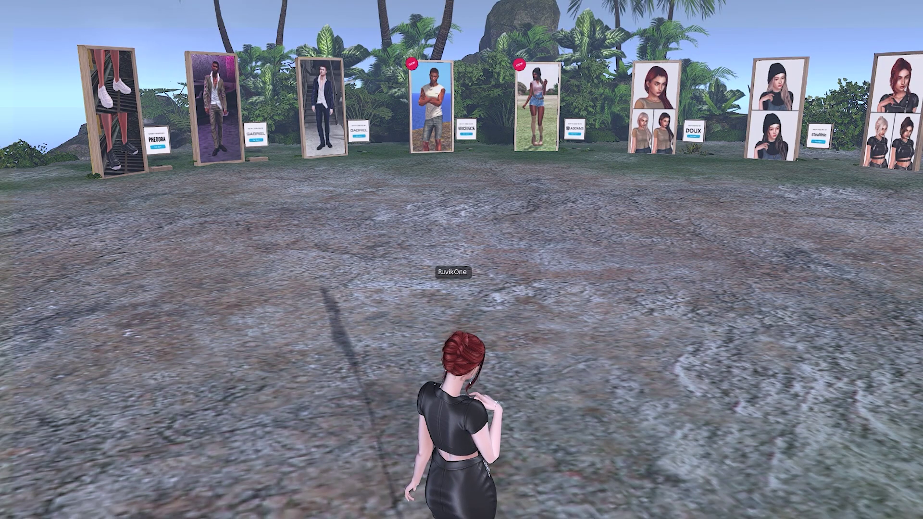
{"action": "key", "text": "Up"}
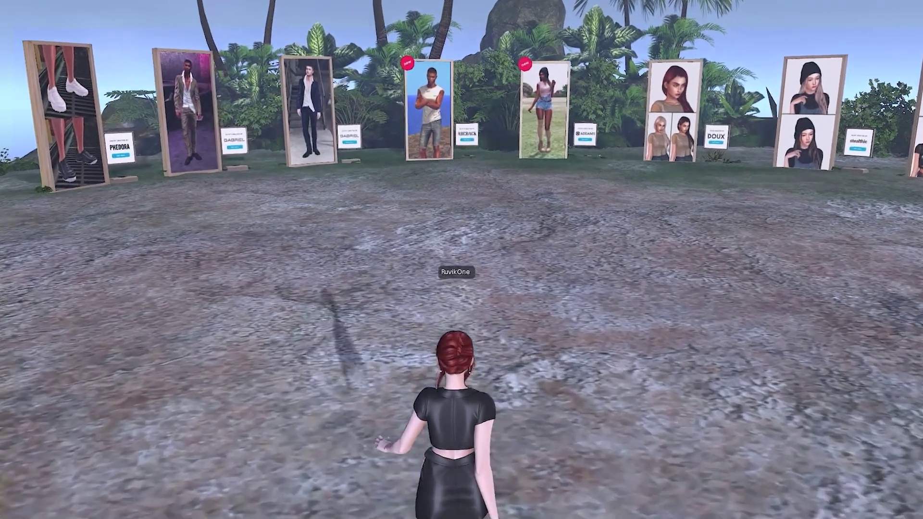
{"action": "key", "text": "Up"}
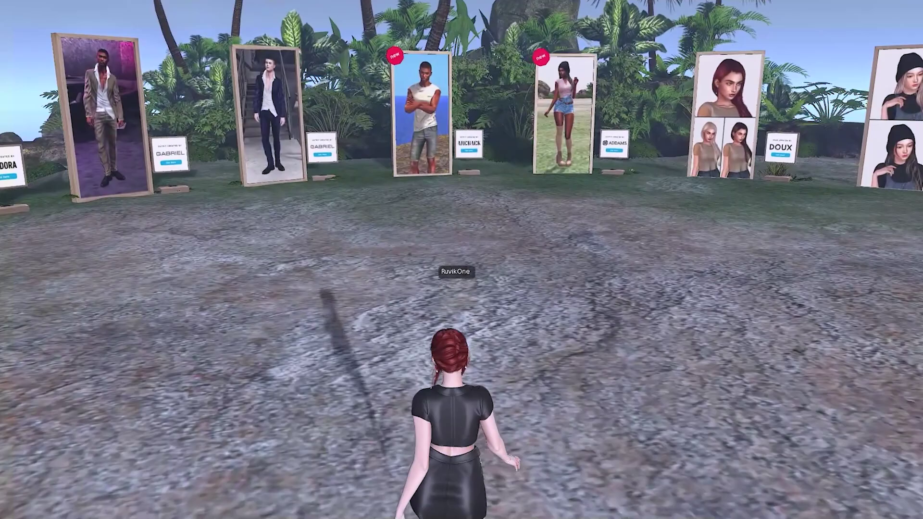
{"action": "key", "text": "Up"}
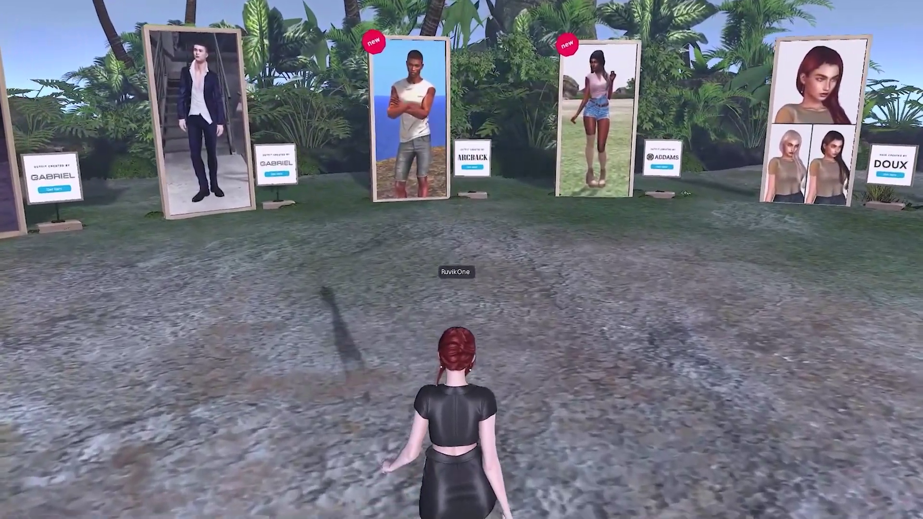
{"action": "key", "text": "Up"}
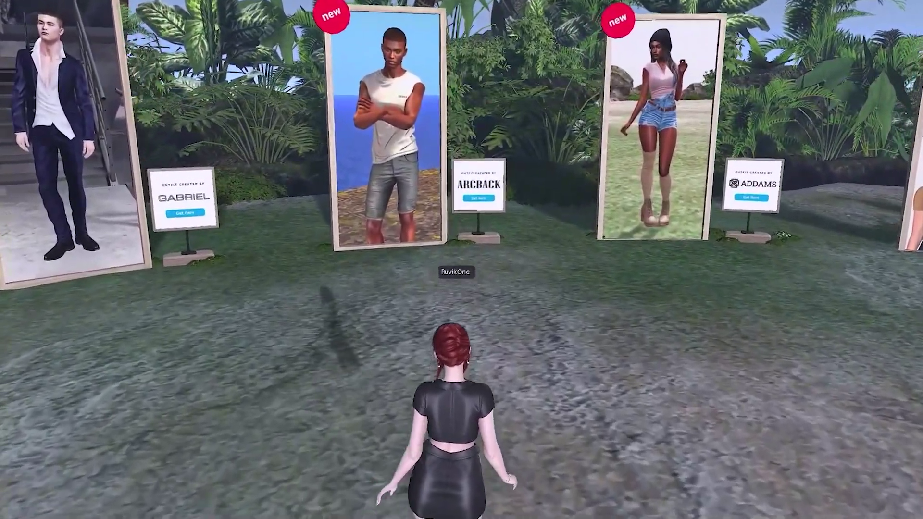
{"action": "key", "text": "Up"}
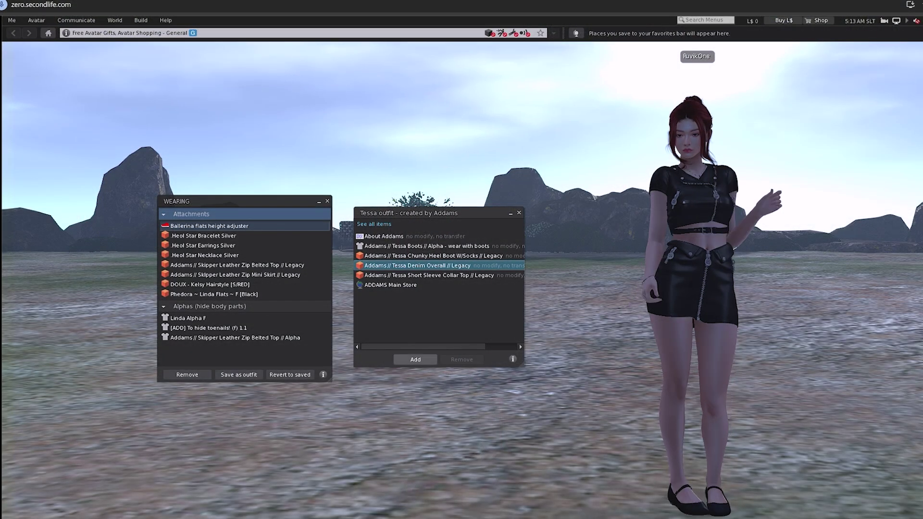
Step: Add the Addams // Tessa Denim Overall // Legacy to the avatar and take off the Skipper Leather Zip Mini Skirt
{"action": "left_click", "coordinate": [415, 360]}
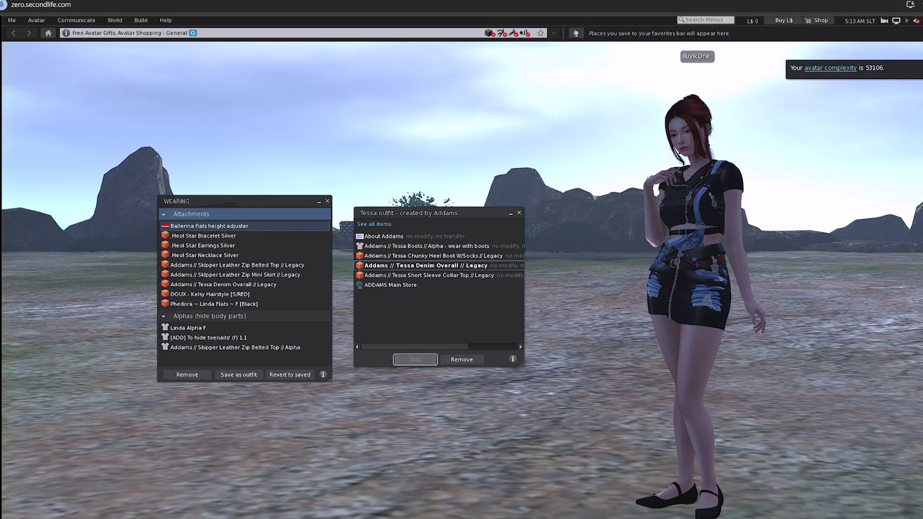
{"action": "left_click", "coordinate": [236, 274]}
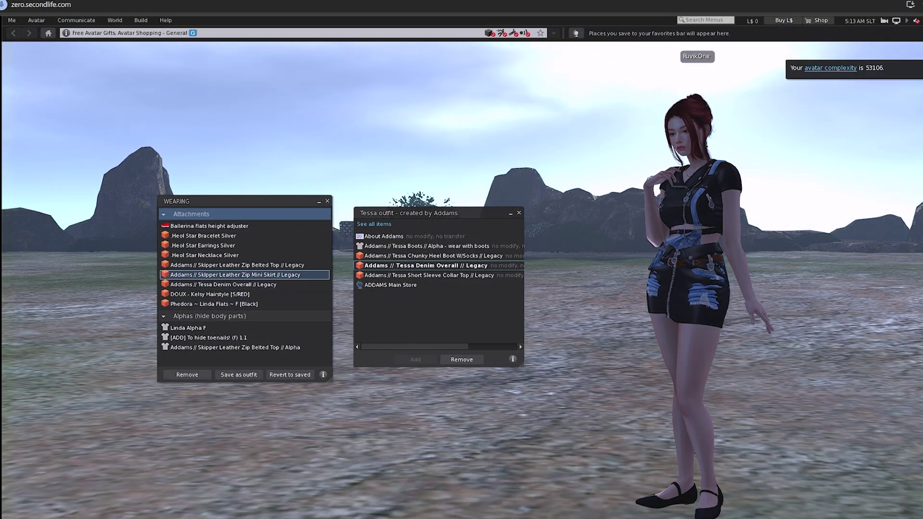
{"action": "left_click", "coordinate": [187, 375]}
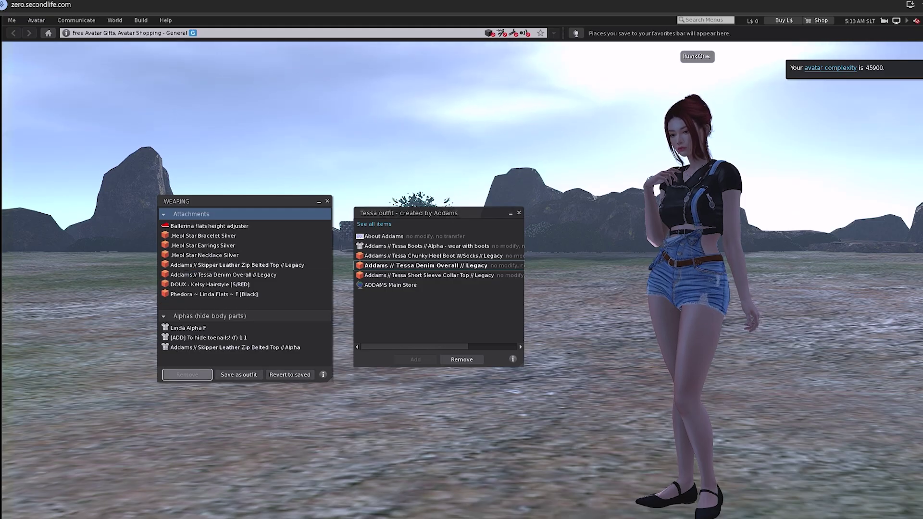
Step: Add the Tessa Short Sleeve Collar Top, Tessa Chunky Heel Boot W/Socks and Tessa Boots Alpha from the Tessa outfit to the avatar
{"action": "left_click", "coordinate": [429, 275]}
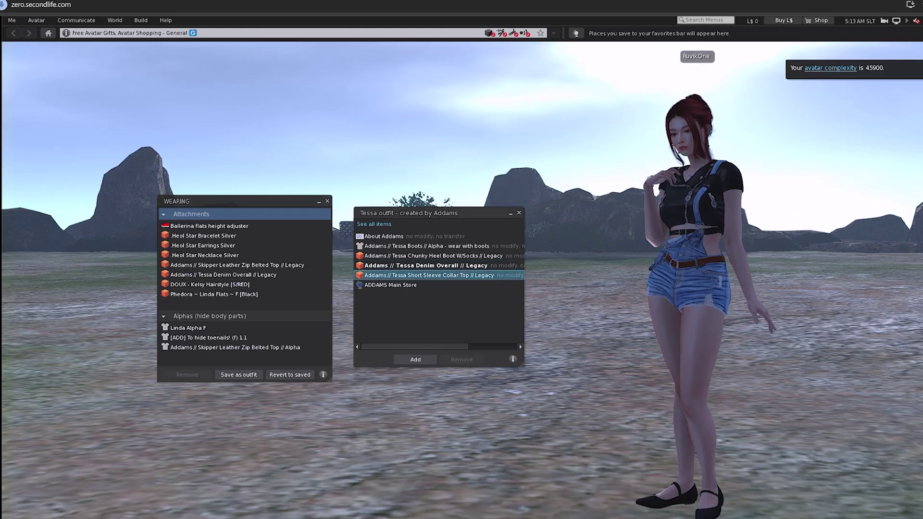
{"action": "left_click", "coordinate": [416, 359]}
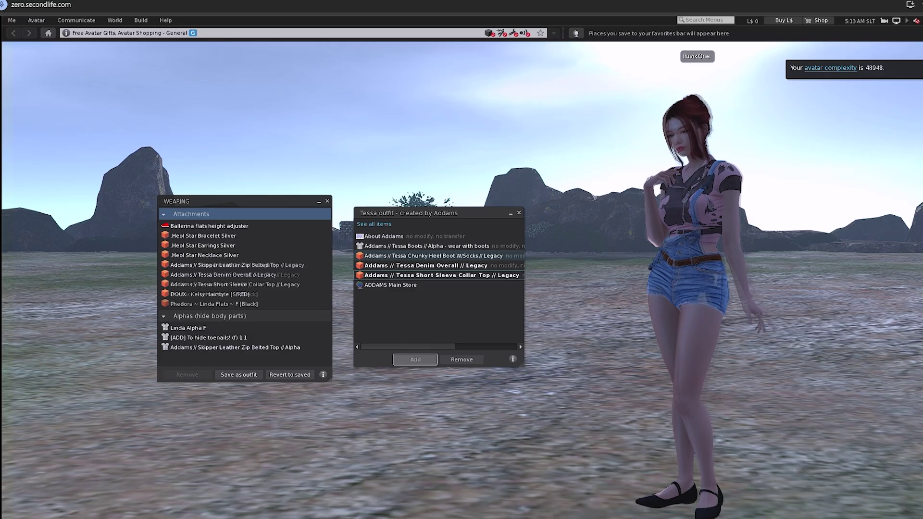
{"action": "left_click", "coordinate": [429, 256]}
{"action": "left_click", "coordinate": [416, 359]}
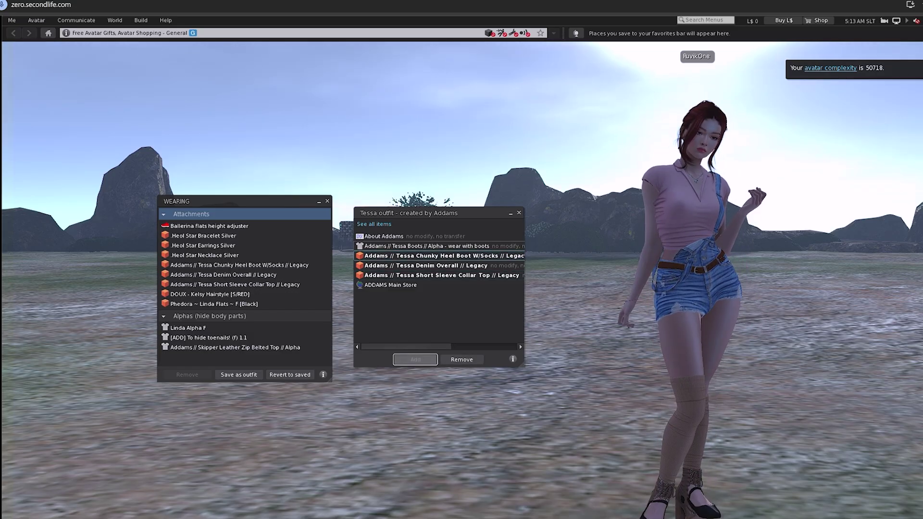
{"action": "left_click", "coordinate": [429, 246]}
{"action": "left_click", "coordinate": [416, 360]}
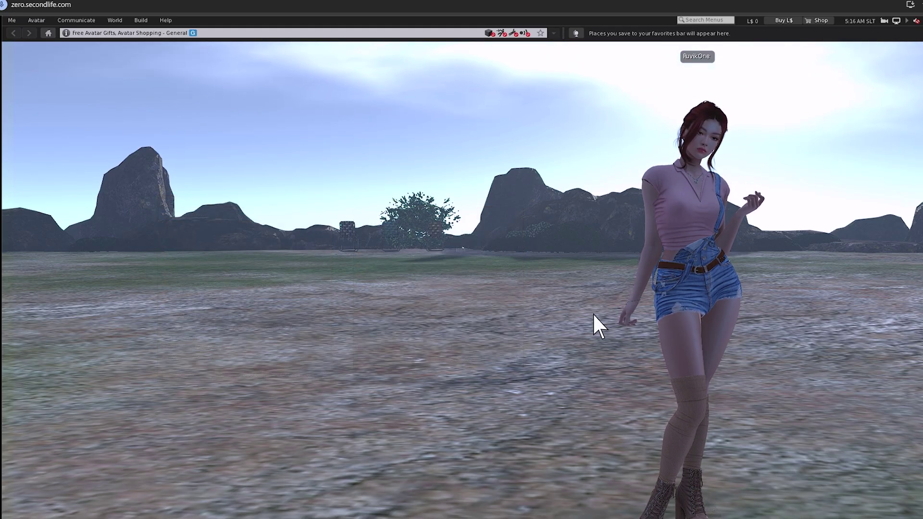
Step: Save everything the avatar is currently wearing as a new outfit named Denim Overalls Look
{"action": "right_click", "coordinate": [675, 332]}
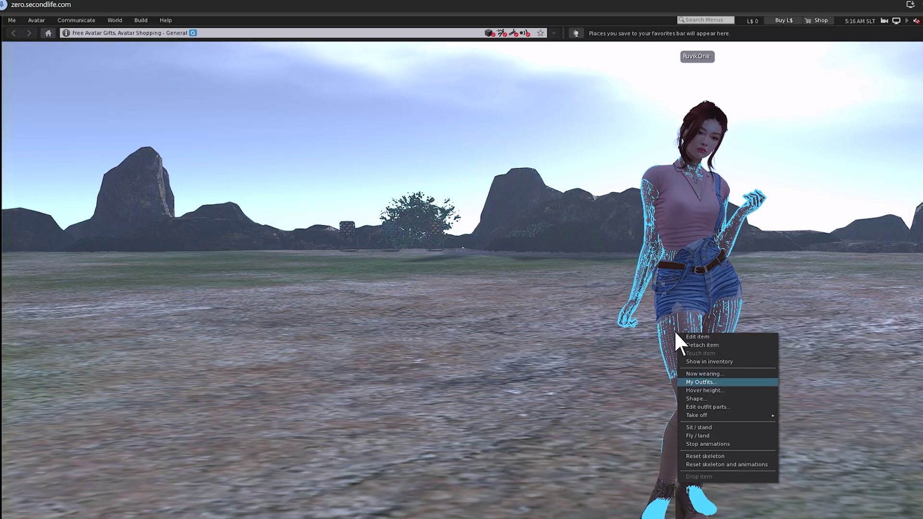
{"action": "left_click", "coordinate": [738, 379]}
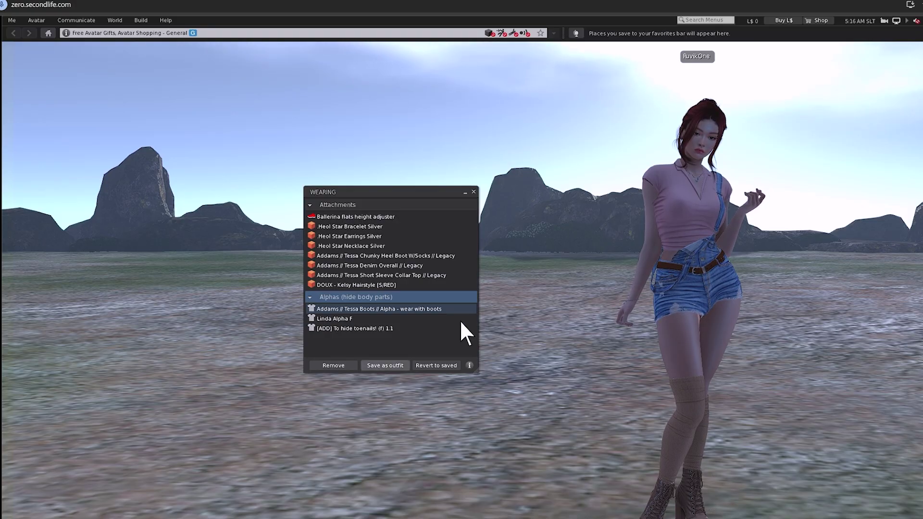
{"action": "left_click", "coordinate": [397, 366]}
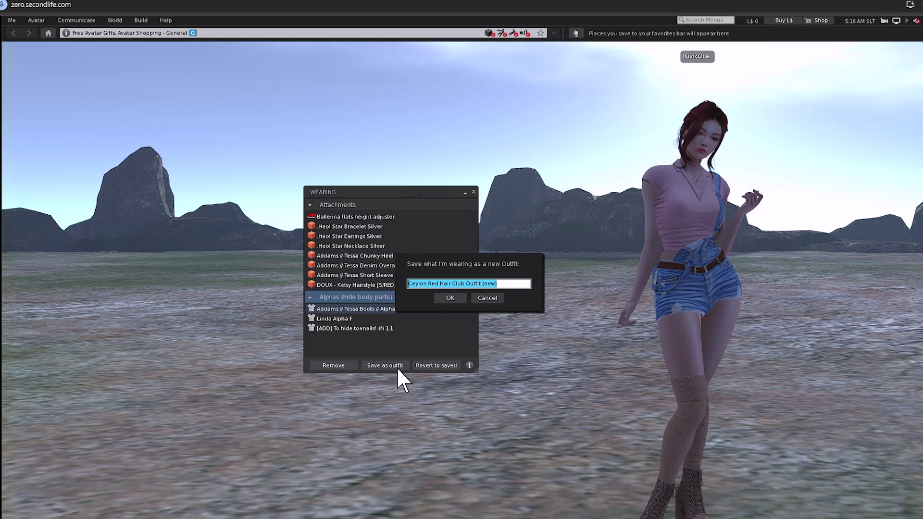
{"action": "key", "text": "Return"}
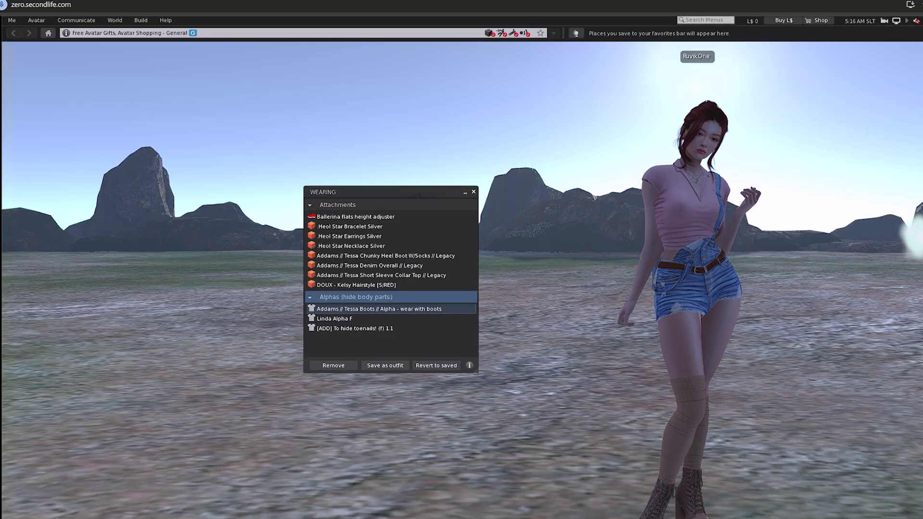
{"action": "key", "text": "ctrl+w"}
Step: Open the saved outfits and wear the second Ceylon Red Hair Club Outfit, followed by Vest & Shorts
{"action": "right_click", "coordinate": [670, 314]}
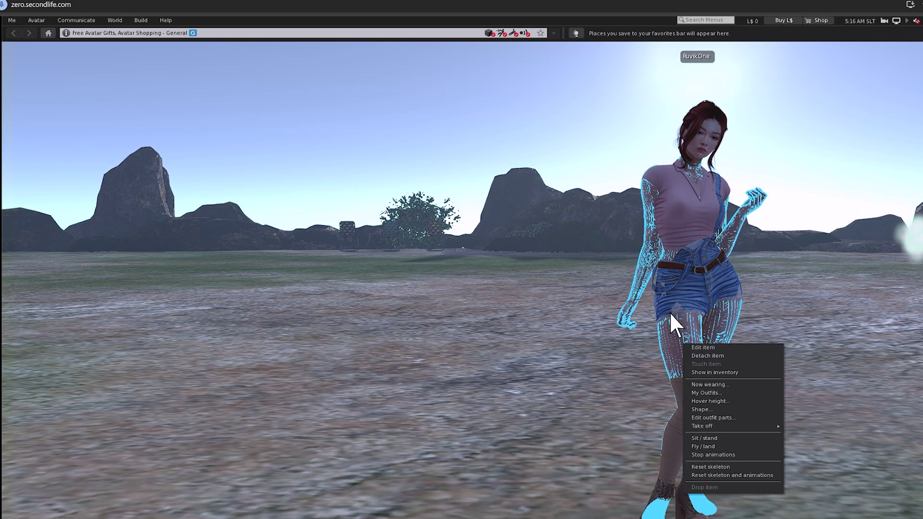
{"action": "left_click", "coordinate": [725, 391]}
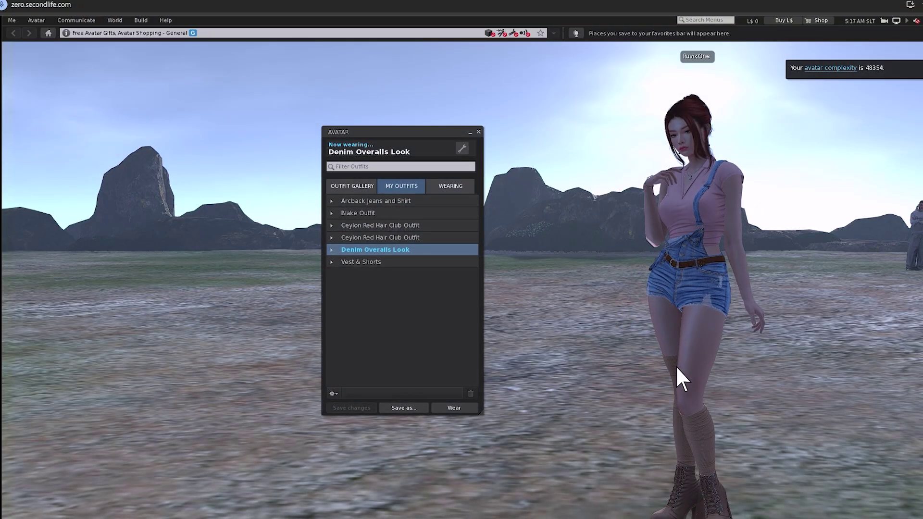
{"action": "left_click", "coordinate": [423, 236]}
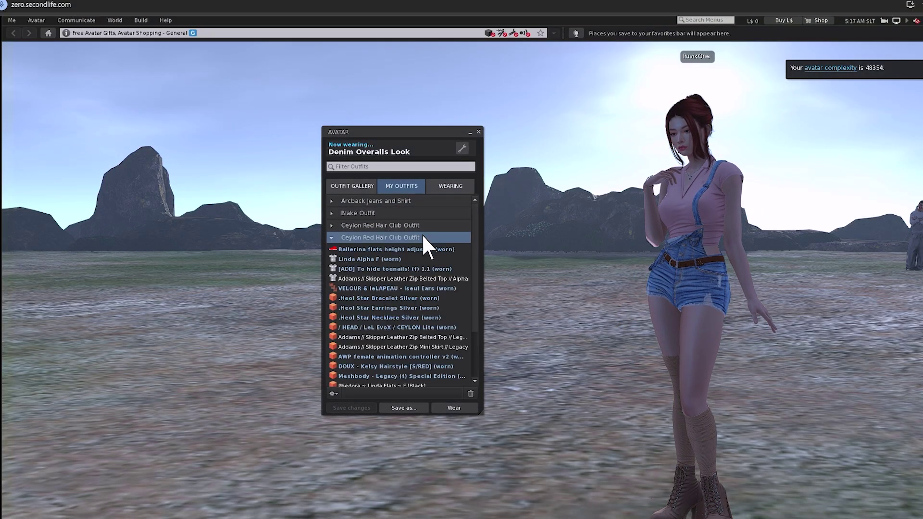
{"action": "left_click", "coordinate": [471, 404]}
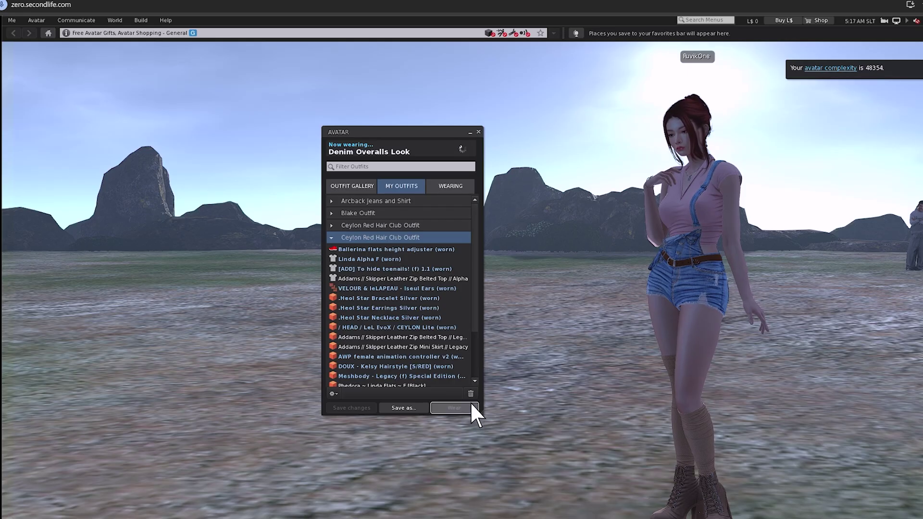
{"action": "double_click", "coordinate": [414, 238]}
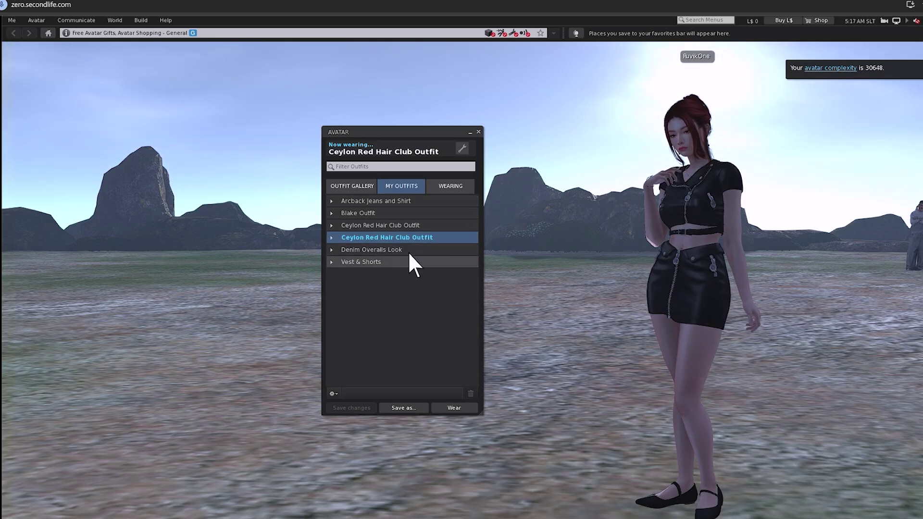
{"action": "double_click", "coordinate": [404, 260]}
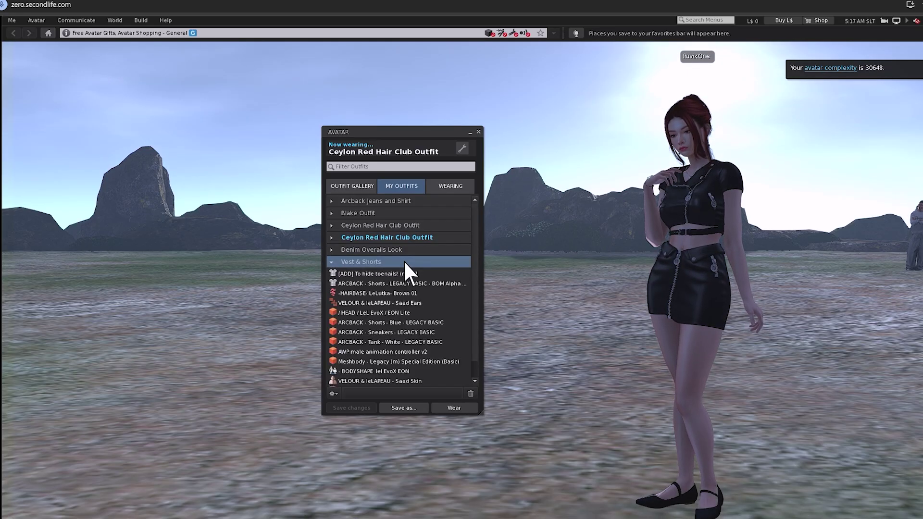
{"action": "left_click", "coordinate": [454, 408]}
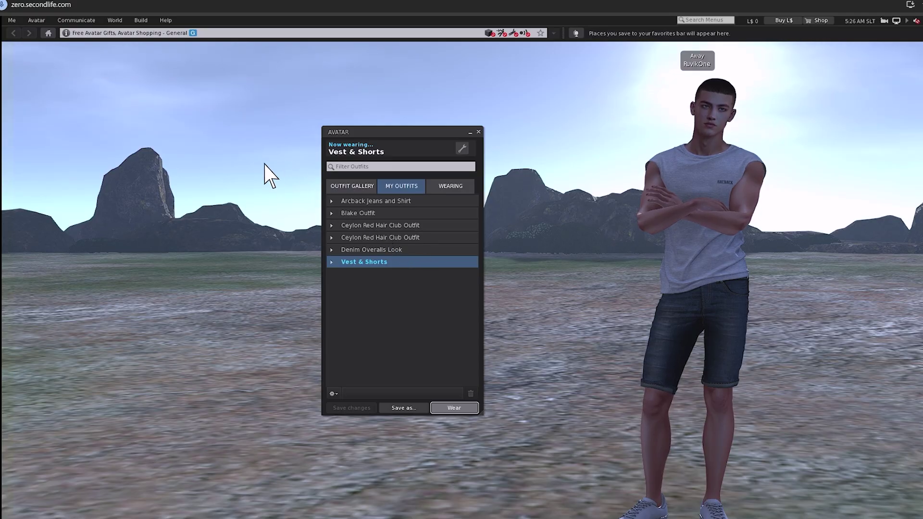
Step: Bring up the commands for the avatar's inventory, account and preferences
{"action": "left_click", "coordinate": [12, 20]}
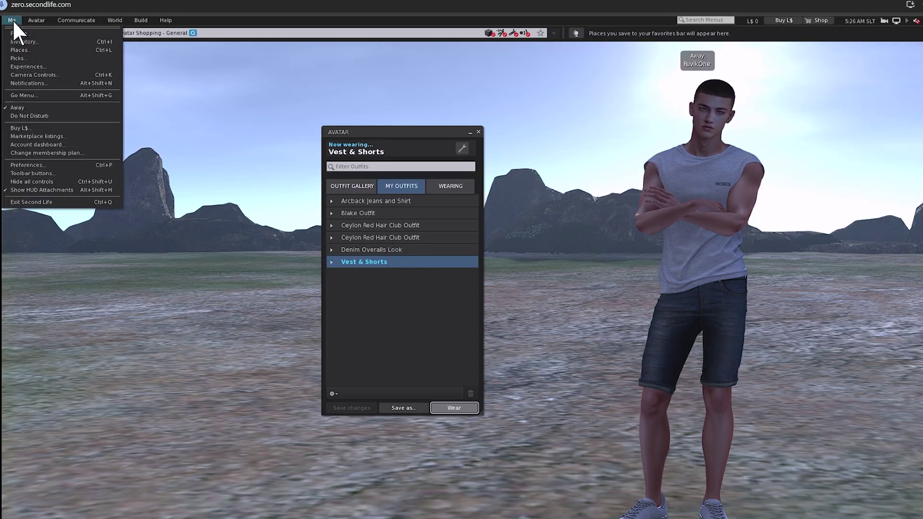